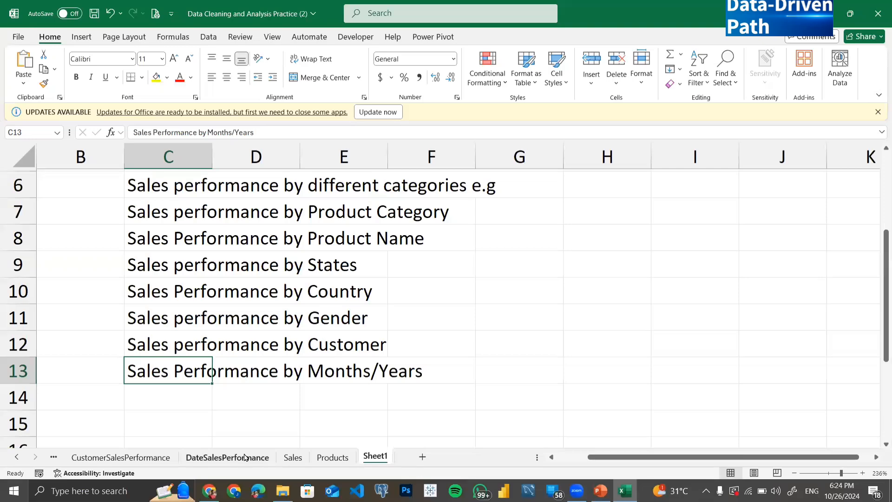
# Step: Add a new worksheet and insert a PivotTable based on sales_table at its cell A1
pyautogui.hscroll(-1, 221, 394)
pyautogui.scroll(2, 221, 395)
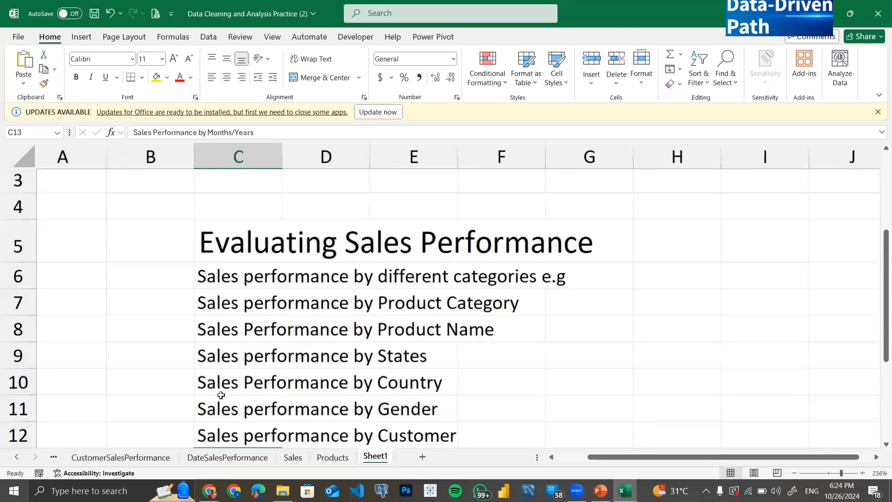
pyautogui.scroll(-2, 221, 394)
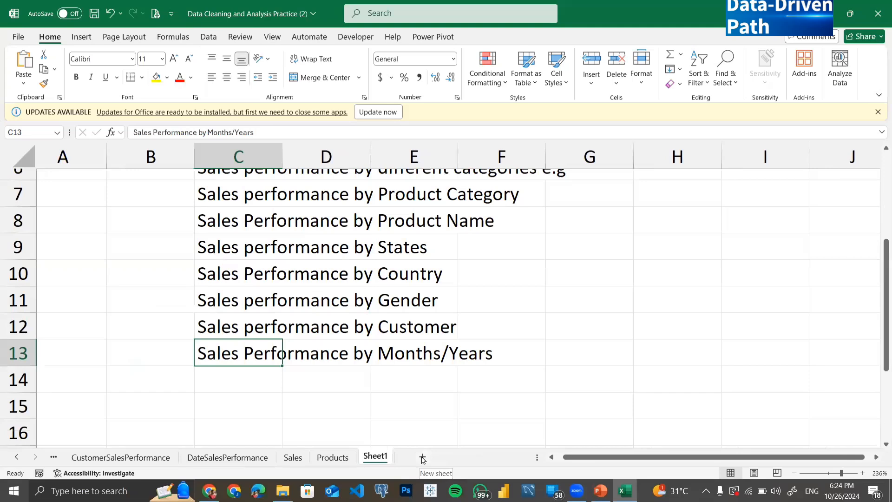
pyautogui.click(423, 458)
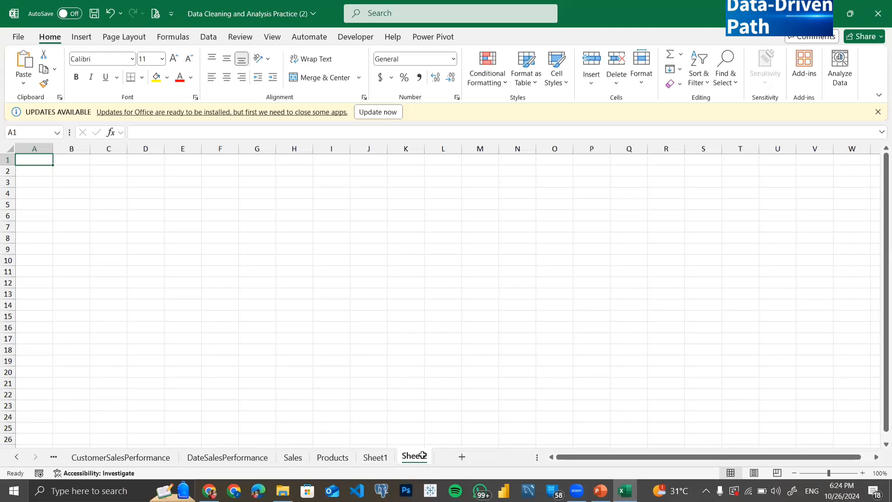
pyautogui.click(81, 37)
pyautogui.click(27, 62)
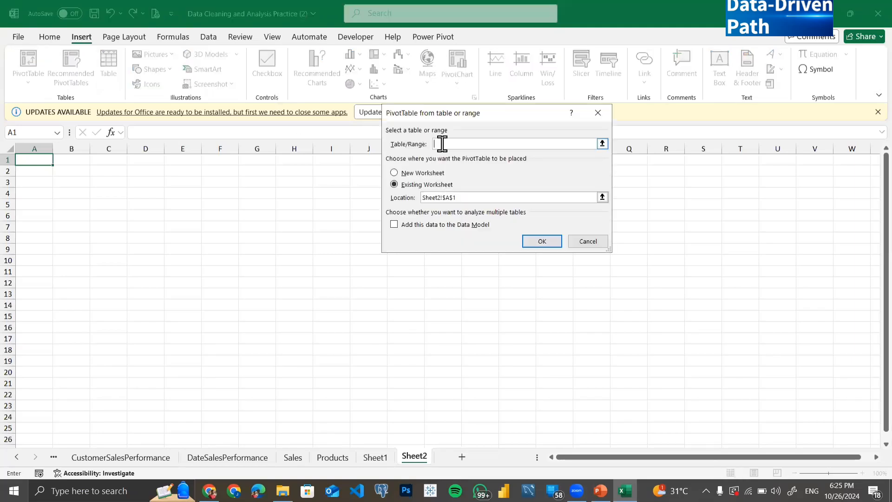
pyautogui.write('sales_table')
pyautogui.press('Return')
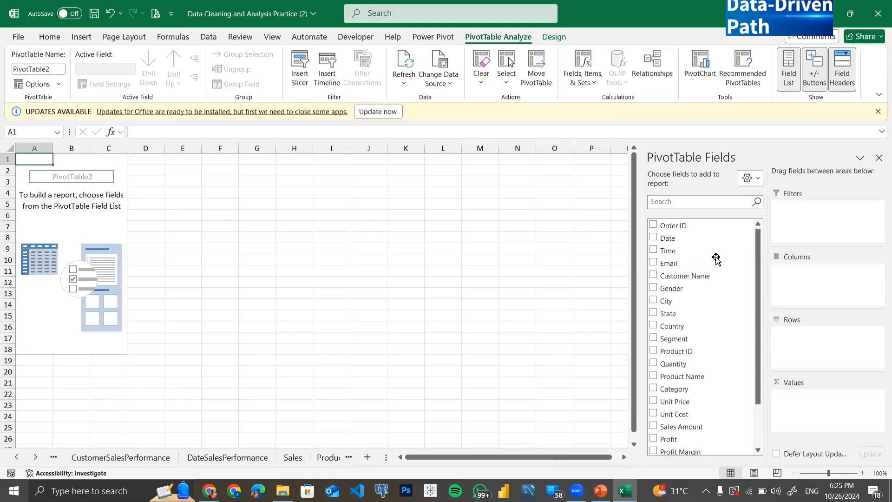
# Step: Build the PivotTable with Category in the rows and the sum of Sales Amount in the values
pyautogui.hotkey('alt', 'Tab')
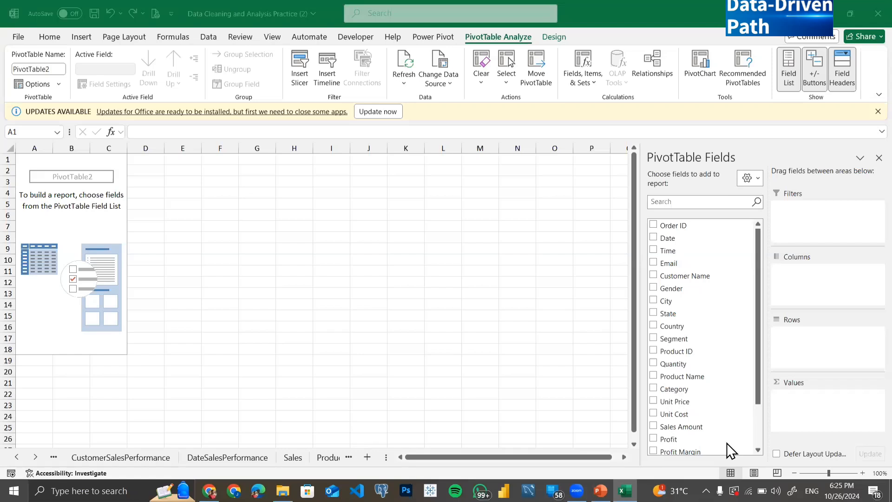
pyautogui.click(703, 371)
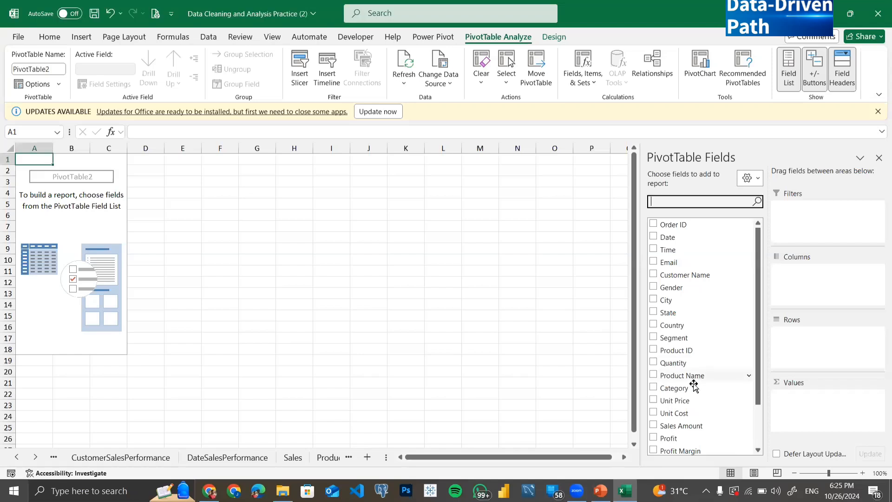
pyautogui.moveTo(687, 390); pyautogui.dragTo(791, 344)
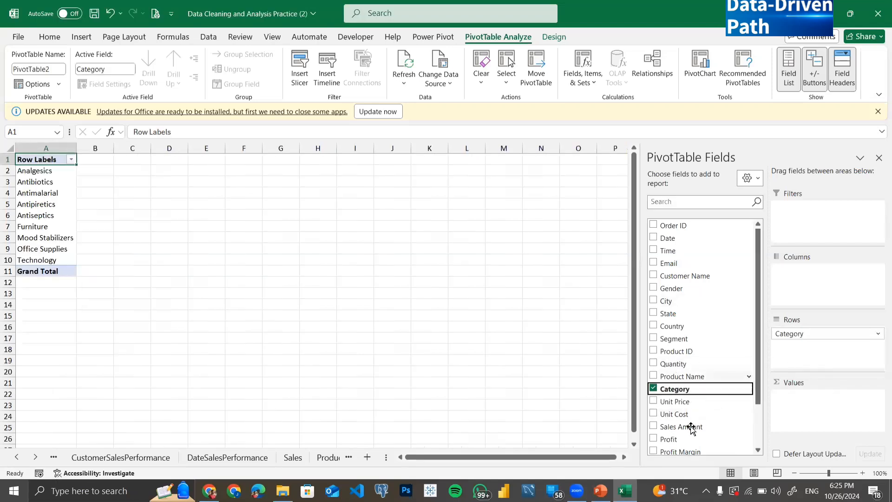
pyautogui.moveTo(685, 429); pyautogui.dragTo(812, 413)
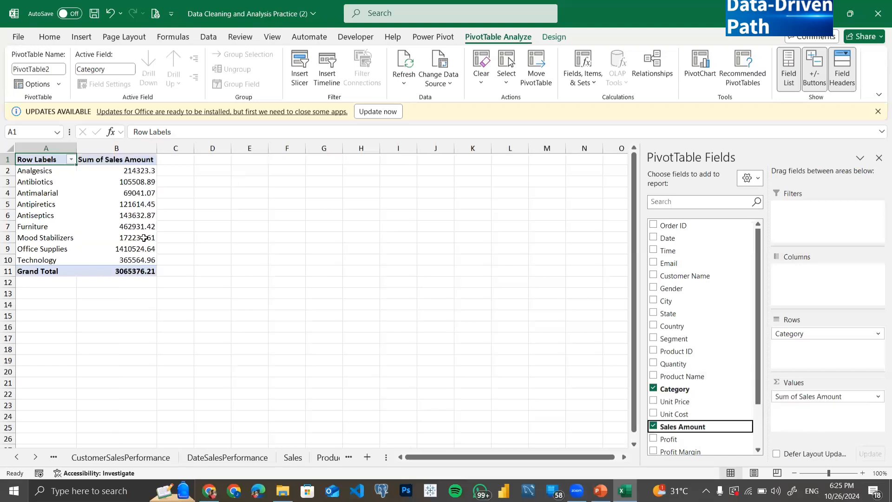
# Step: Set the number format of the Sales Amount value field to Currency with two decimal places and the $ symbol
pyautogui.doubleClick(120, 158)
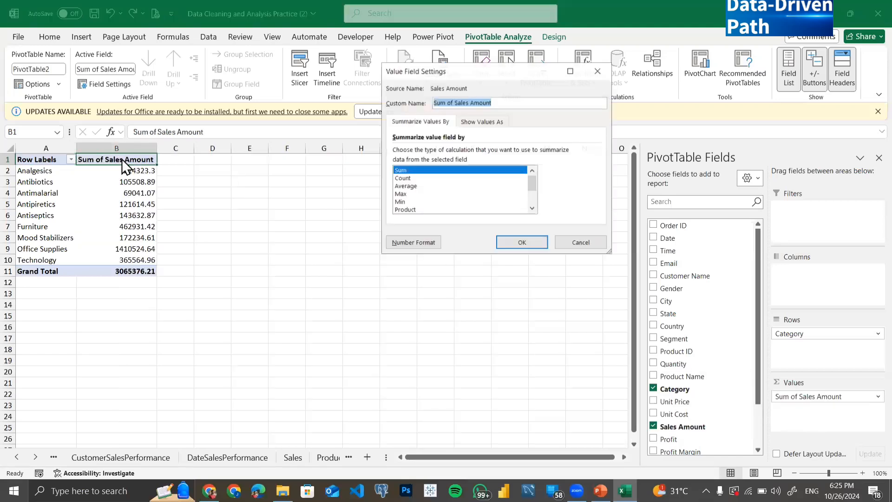
pyautogui.click(410, 242)
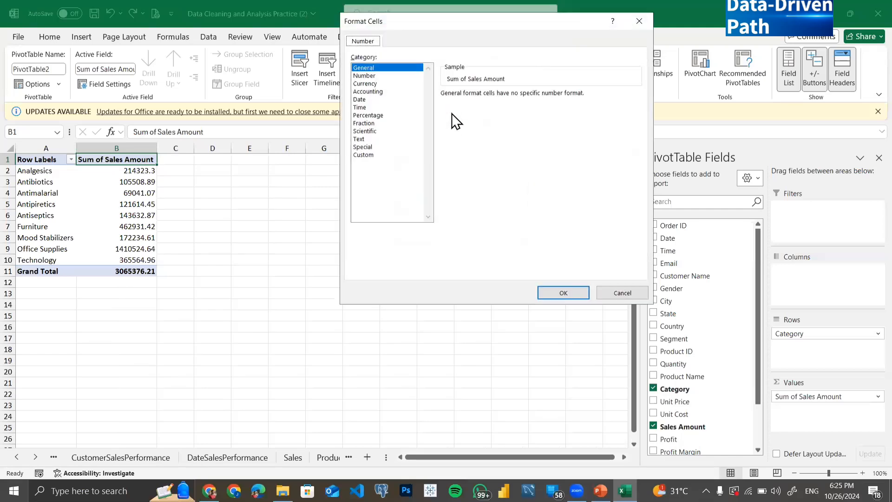
pyautogui.click(375, 83)
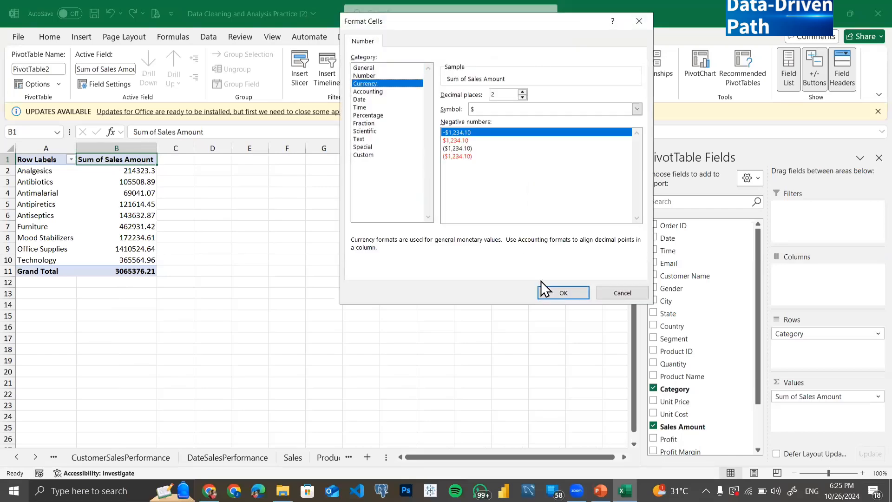
pyautogui.click(558, 296)
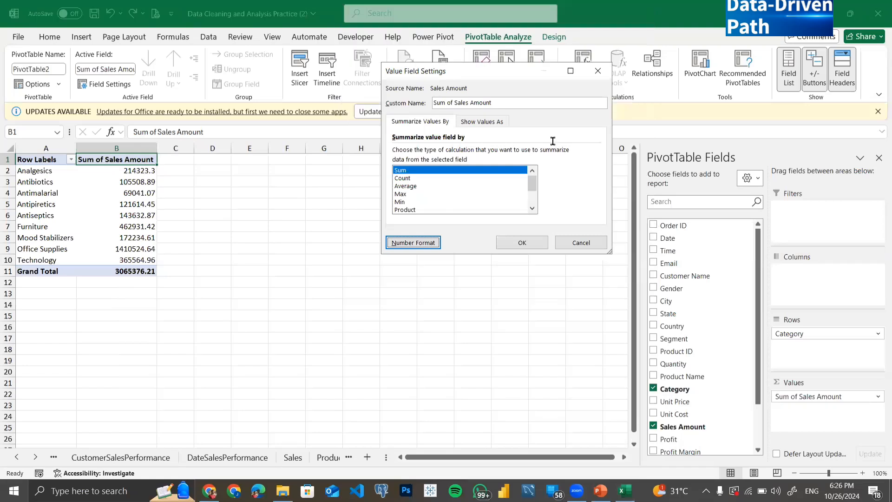
# Step: Give the Sales Amount value field the custom name Total Sales and apply the field settings
pyautogui.click(508, 100)
pyautogui.hotkey('ctrl', 'a')
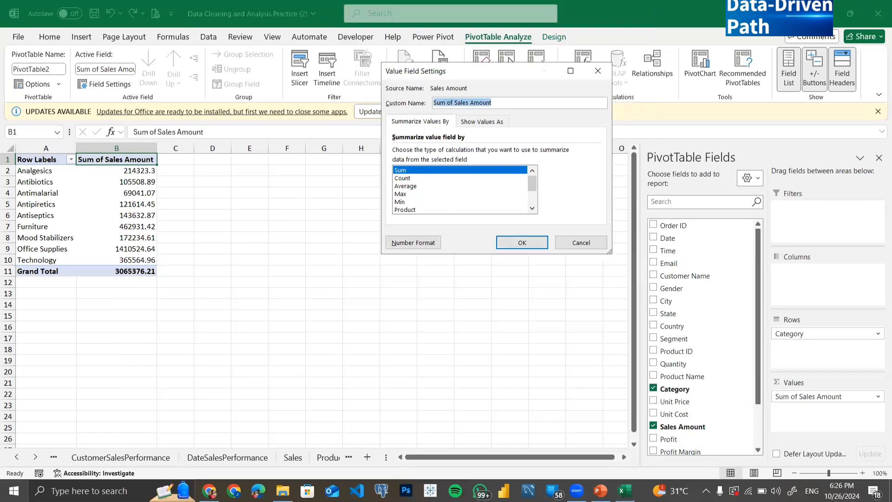
pyautogui.write('Total Sales')
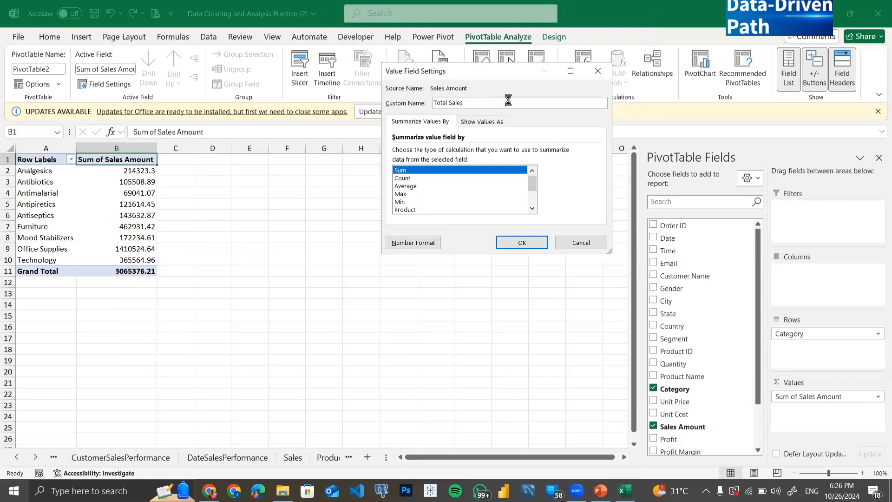
pyautogui.press('Return')
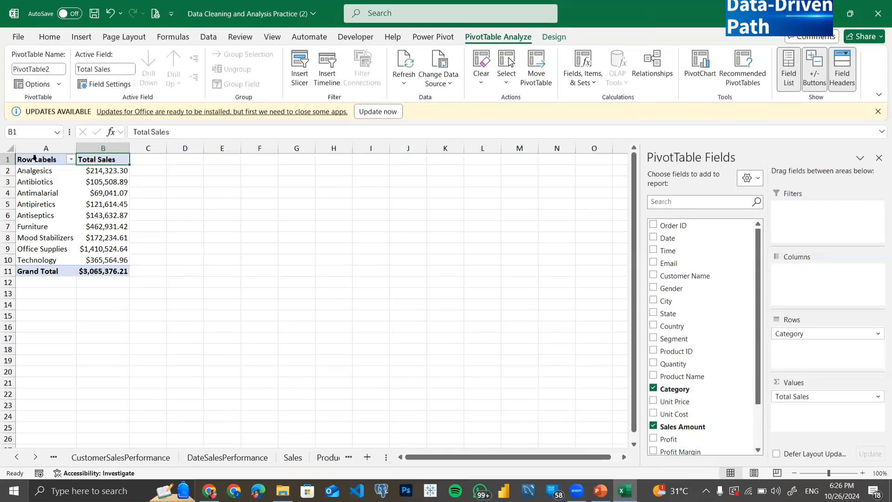
pyautogui.keyDown('ctrl'); pyautogui.scroll(2, 50, 210); pyautogui.keyUp('ctrl')
pyautogui.keyDown('ctrl'); pyautogui.scroll(3, 50, 210); pyautogui.keyUp('ctrl')
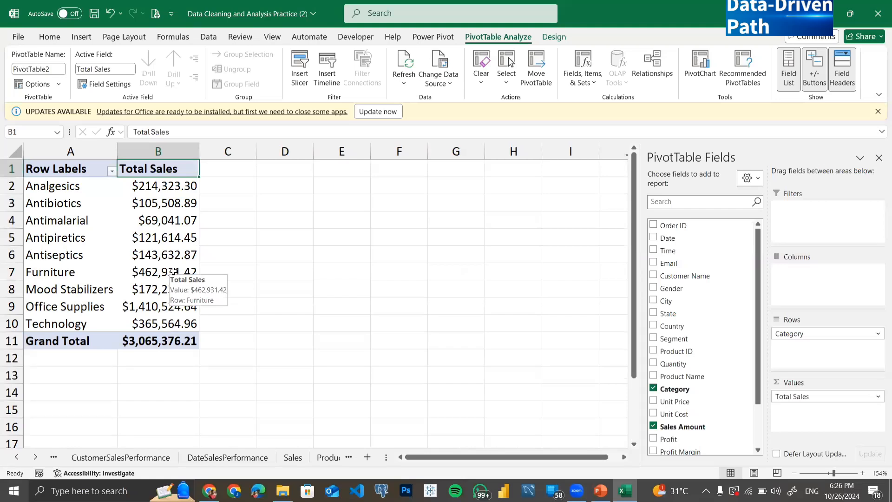
pyautogui.click(864, 2)
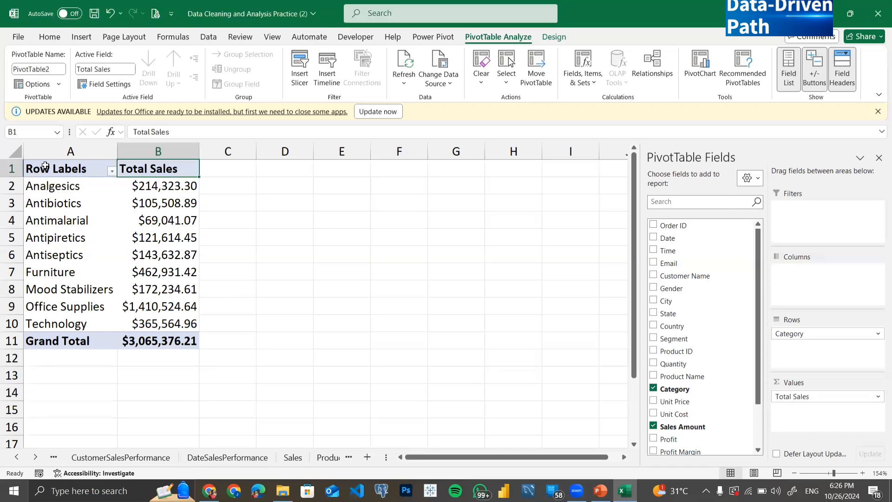
pyautogui.moveTo(41, 173); pyautogui.dragTo(188, 333)
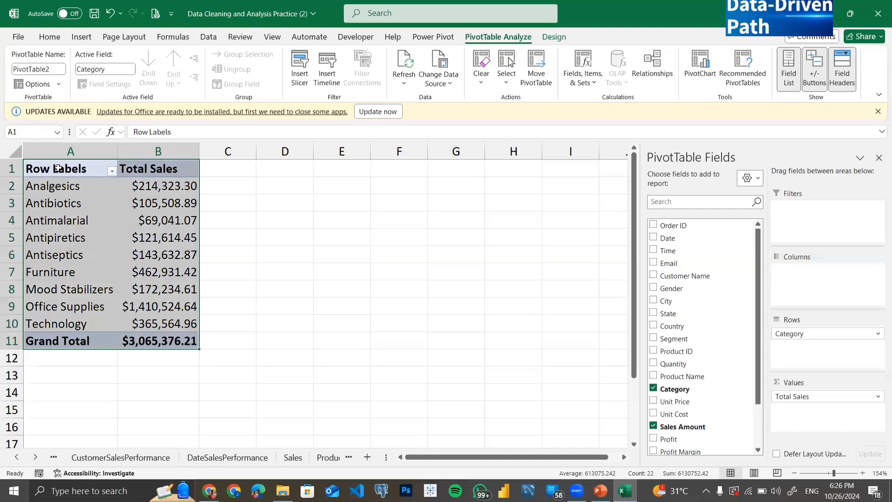
pyautogui.rightClick(59, 169)
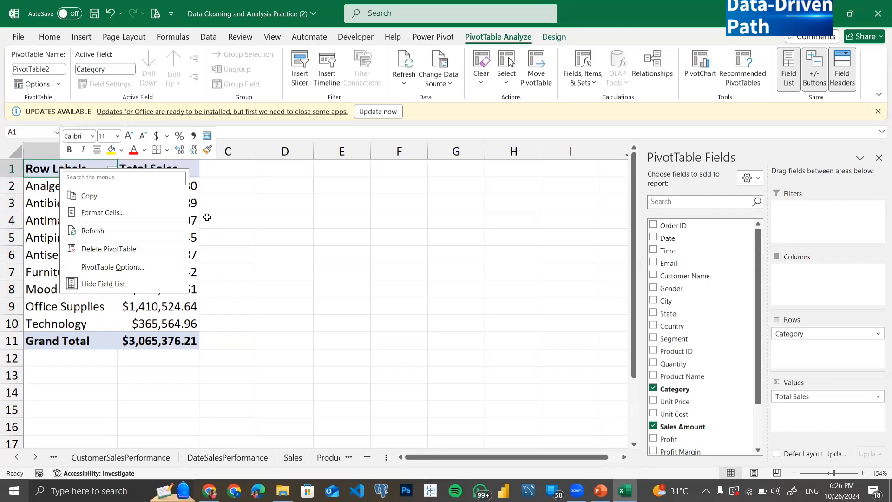
pyautogui.click(207, 218)
pyautogui.hotkey('alt', 'Tab')
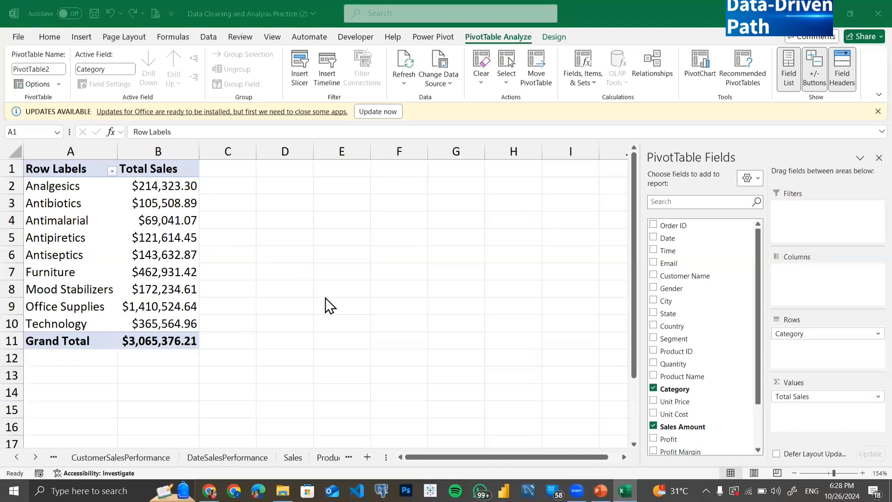
# Step: Add the Country field to the PivotTable rows beneath Category and move it from there into the columns
pyautogui.click(697, 315)
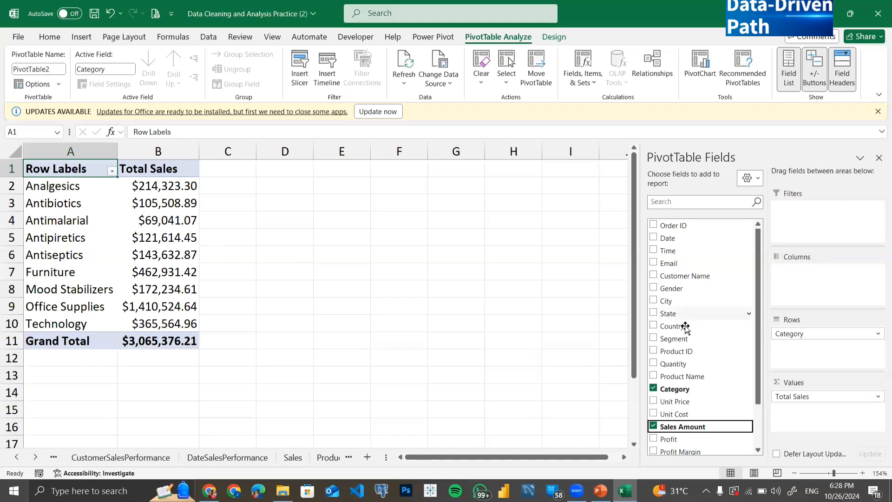
pyautogui.click(681, 326)
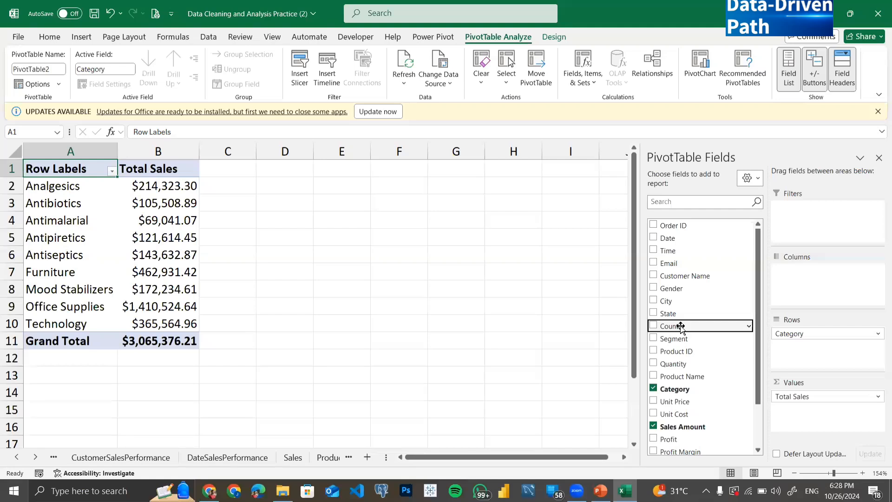
pyautogui.moveTo(680, 326); pyautogui.dragTo(787, 286)
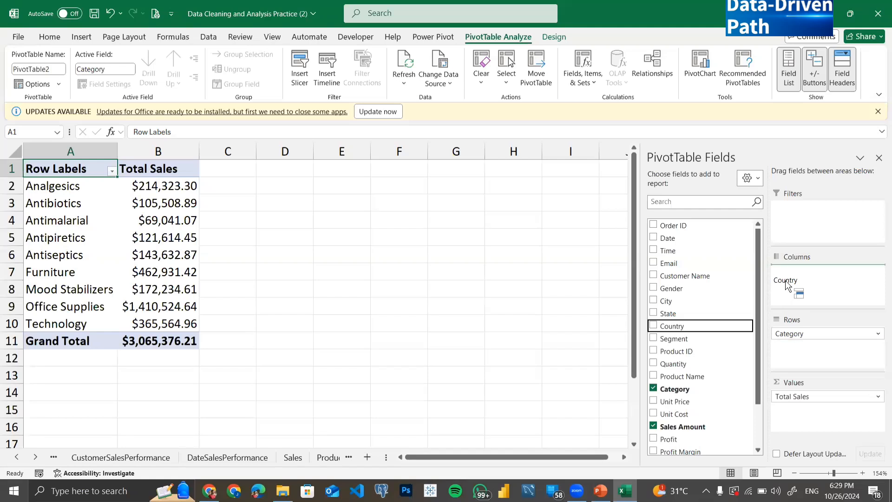
pyautogui.moveTo(786, 286); pyautogui.dragTo(797, 354)
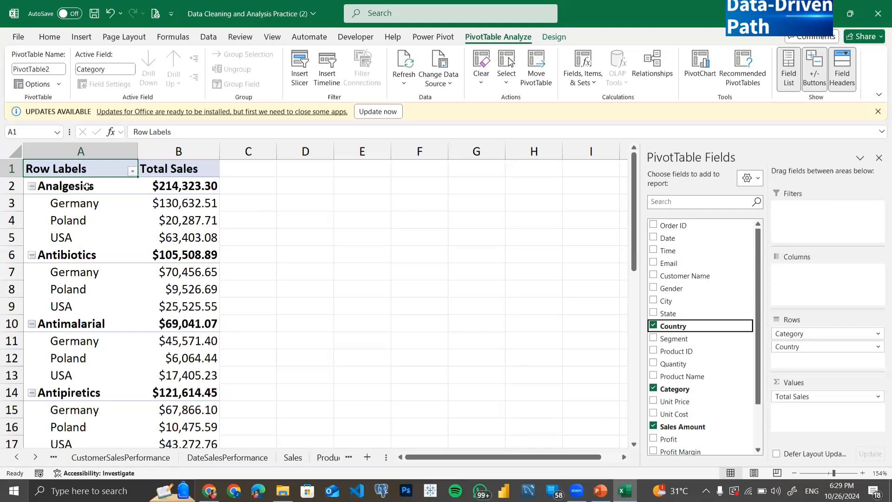
pyautogui.moveTo(172, 203)
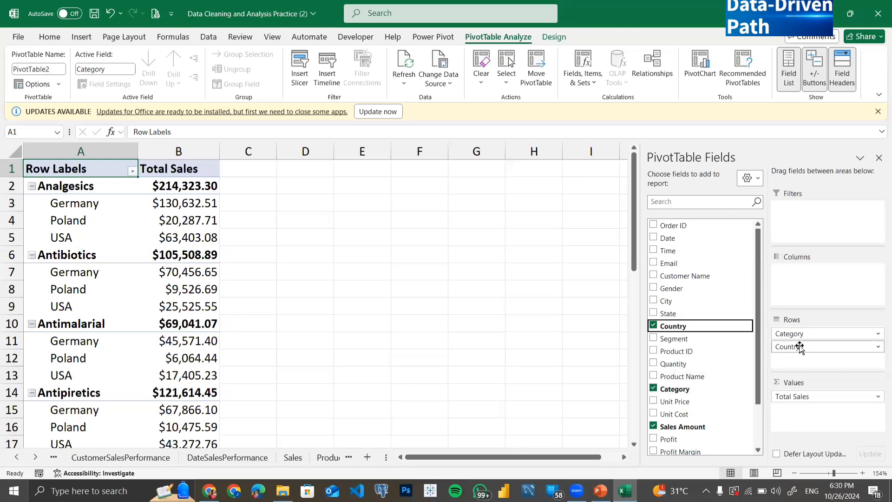
pyautogui.moveTo(799, 347); pyautogui.dragTo(801, 276)
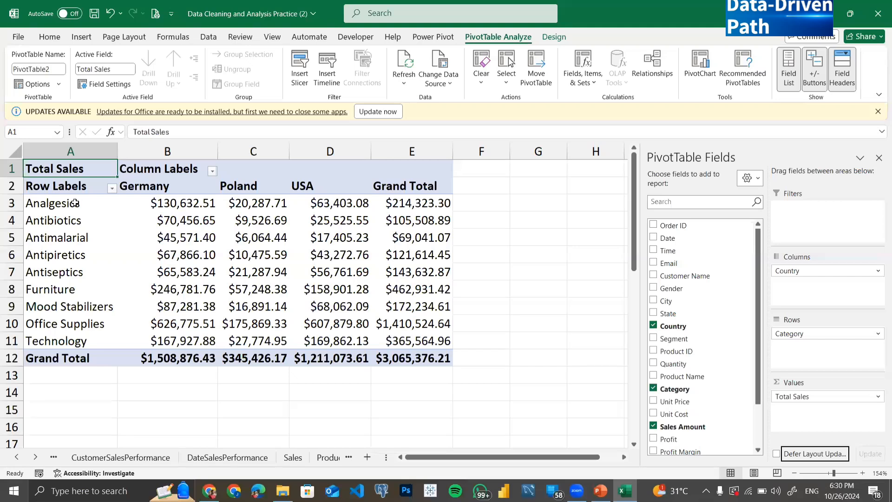
# Step: Examine the sales of each product category by country, comparing the Analgesics row with its grand total and checking the USA column
pyautogui.moveTo(75, 203); pyautogui.dragTo(74, 341)
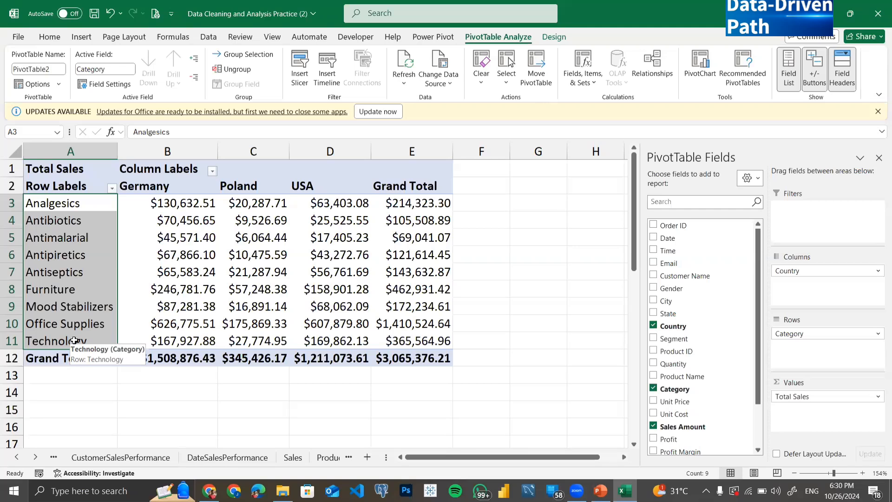
pyautogui.click(56, 205)
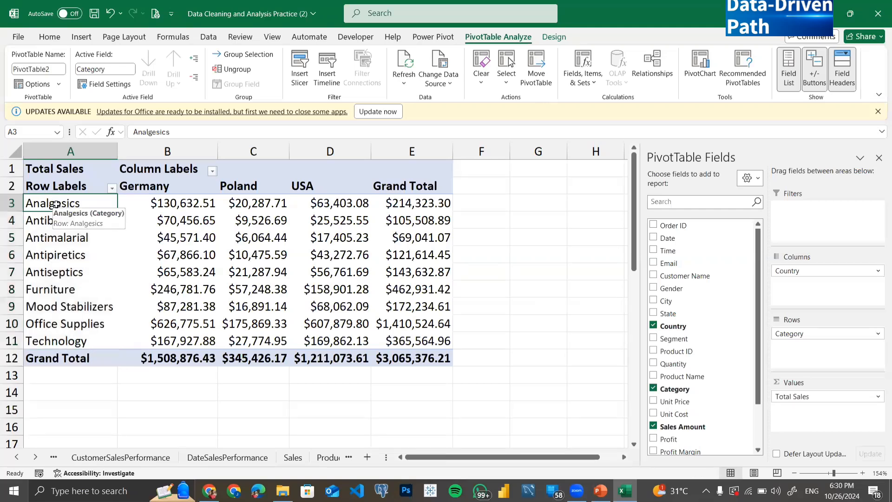
pyautogui.click(421, 201)
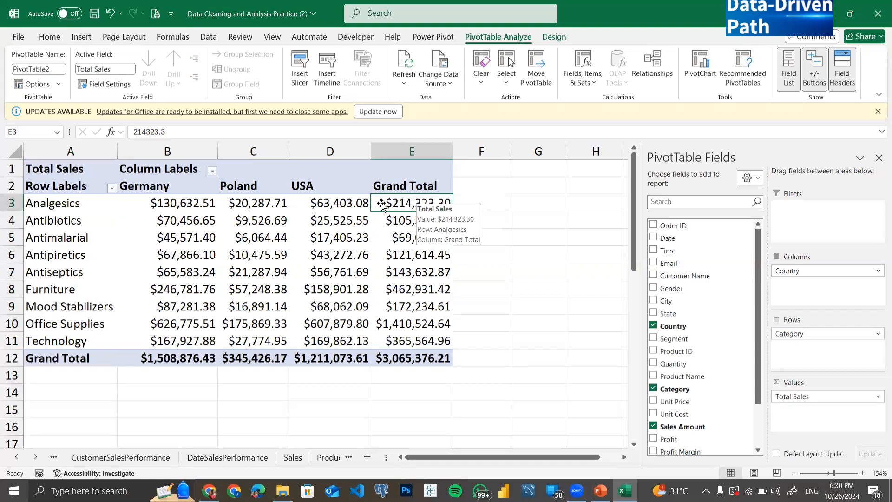
pyautogui.moveTo(306, 204); pyautogui.dragTo(185, 208)
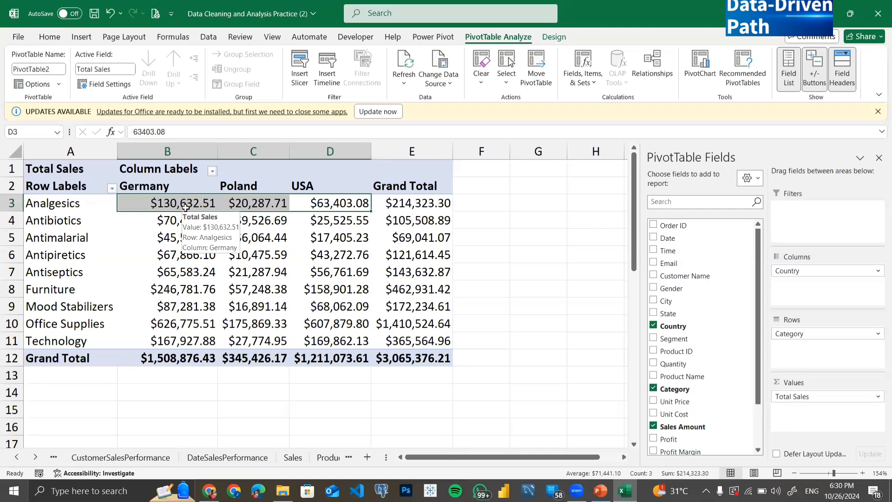
pyautogui.click(331, 200)
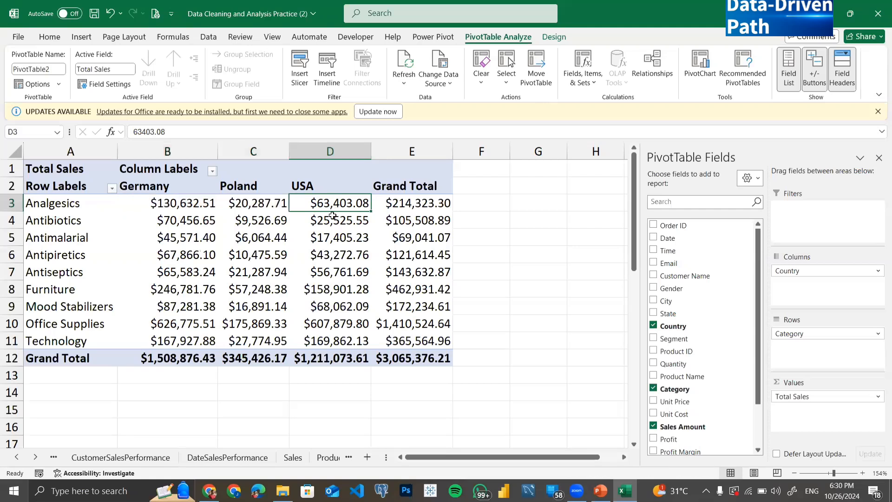
pyautogui.moveTo(333, 268); pyautogui.dragTo(333, 341)
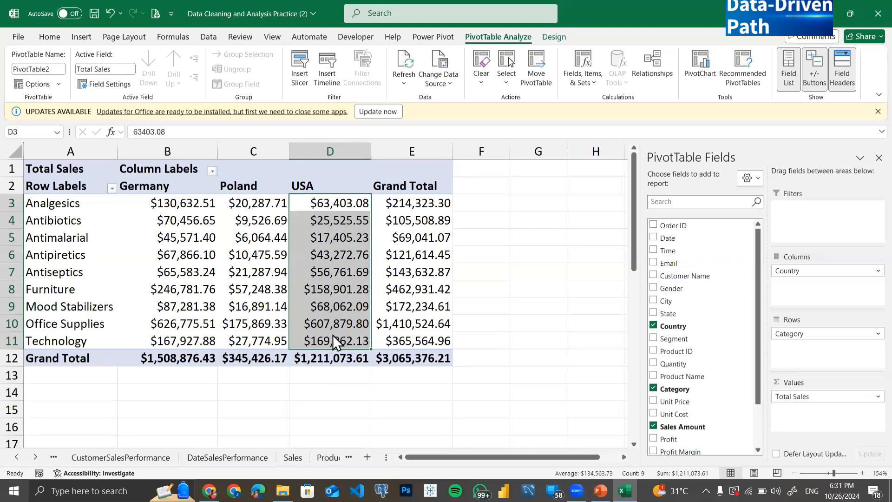
pyautogui.click(329, 204)
pyautogui.click(328, 221)
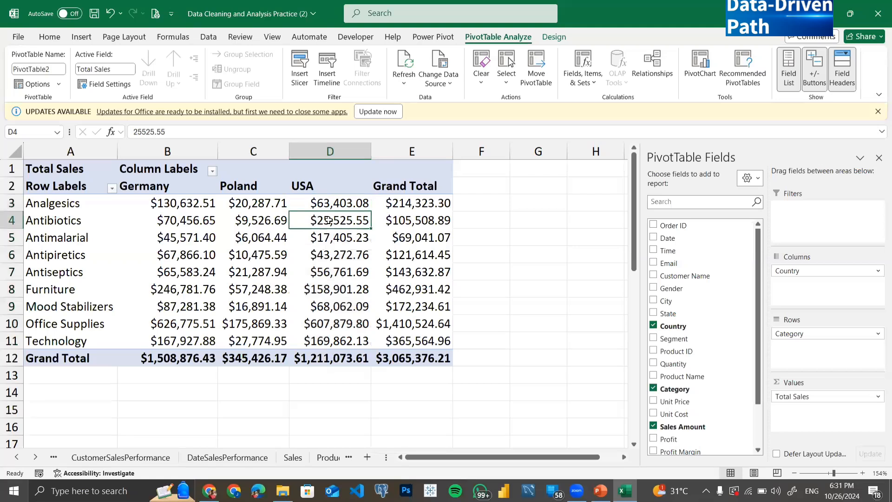
pyautogui.click(329, 237)
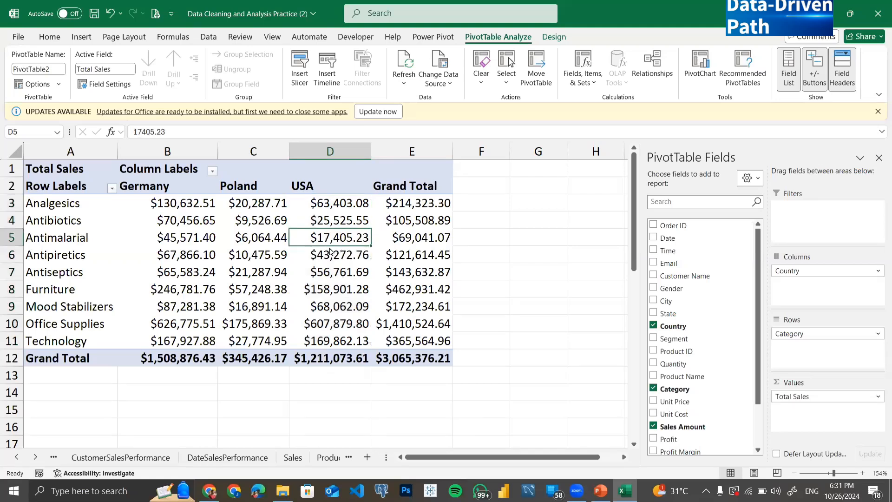
# Step: Compare the Furniture and Technology sales in the USA, Poland and Germany, and review the Office Supplies sales across all three countries
pyautogui.click(336, 340)
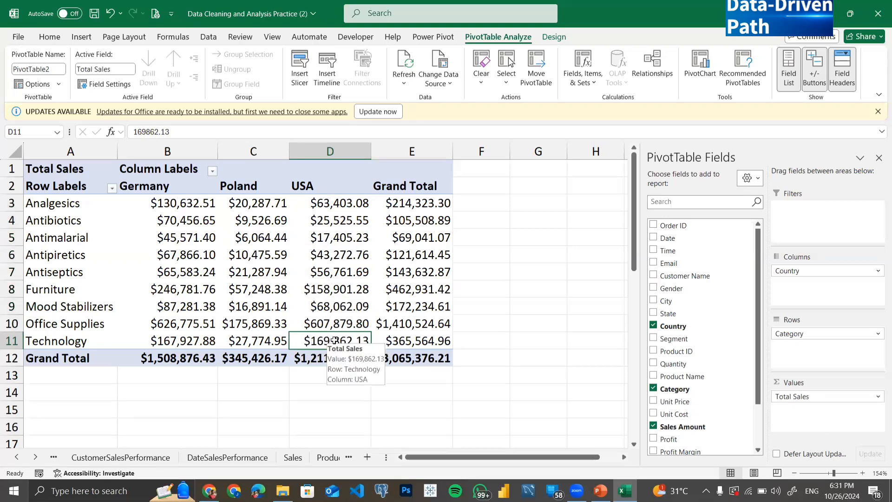
pyautogui.click(327, 289)
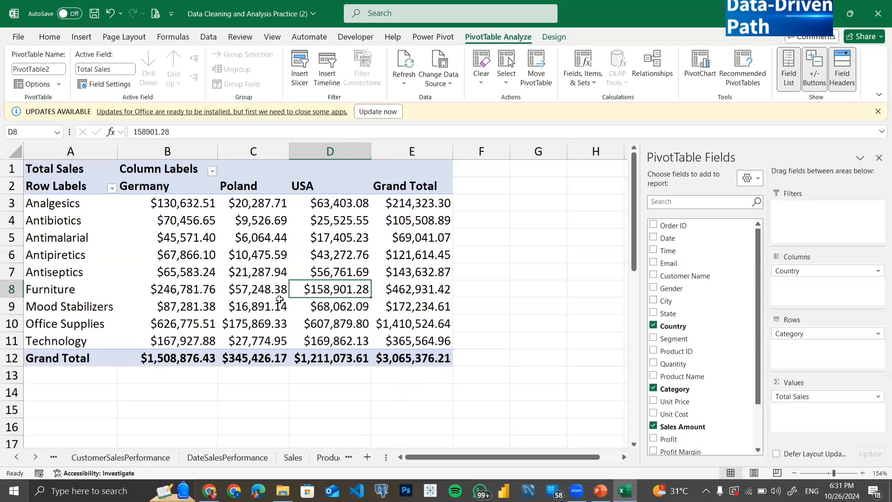
pyautogui.click(252, 284)
pyautogui.click(260, 337)
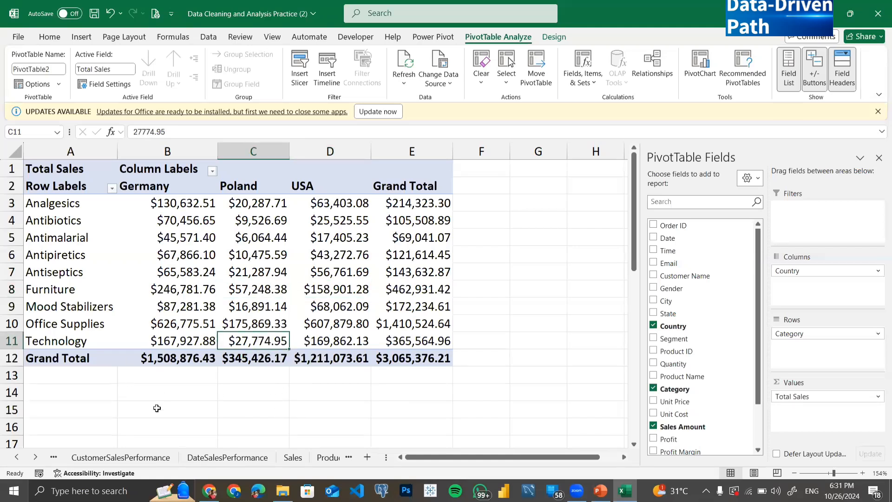
pyautogui.click(182, 285)
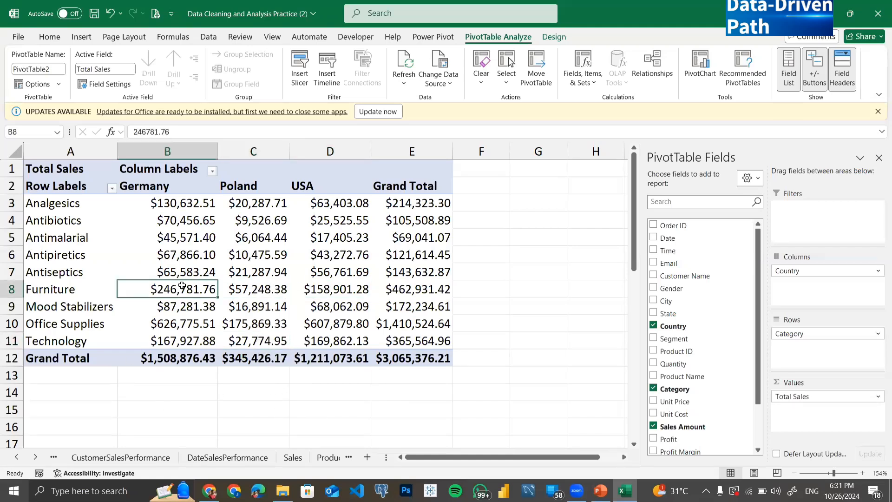
pyautogui.click(164, 337)
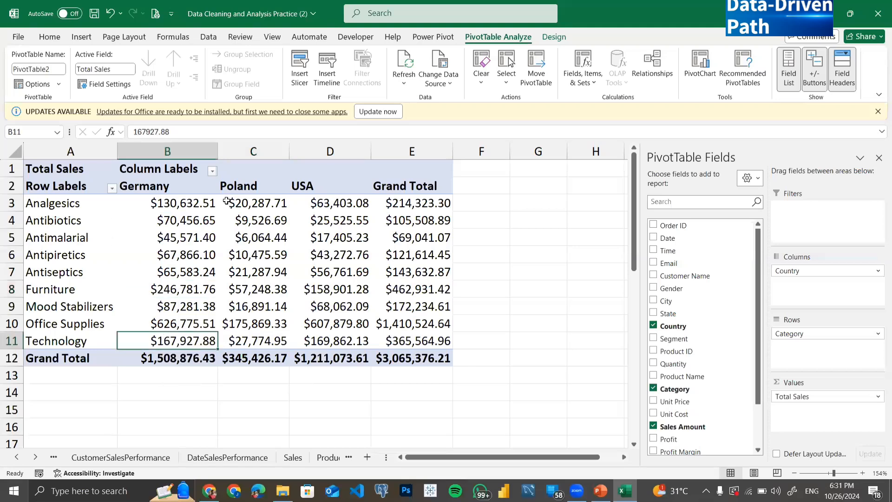
pyautogui.moveTo(185, 317); pyautogui.dragTo(328, 316)
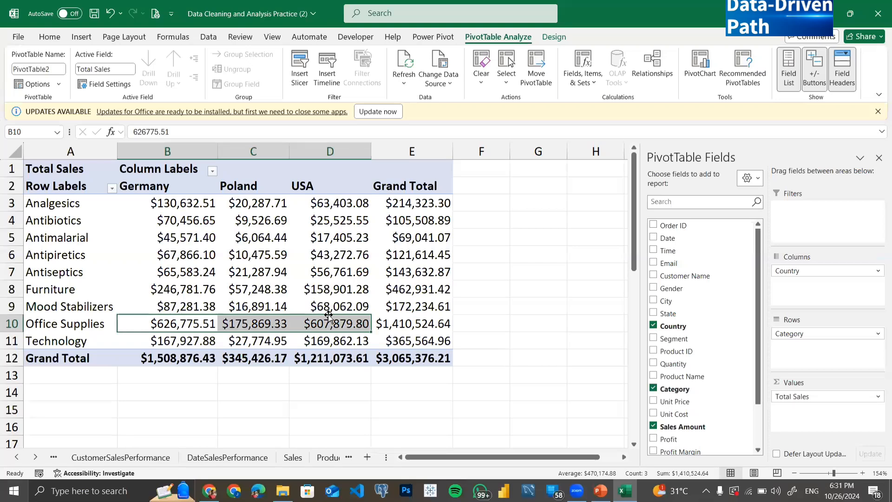
pyautogui.hotkey('alt', 'Tab')
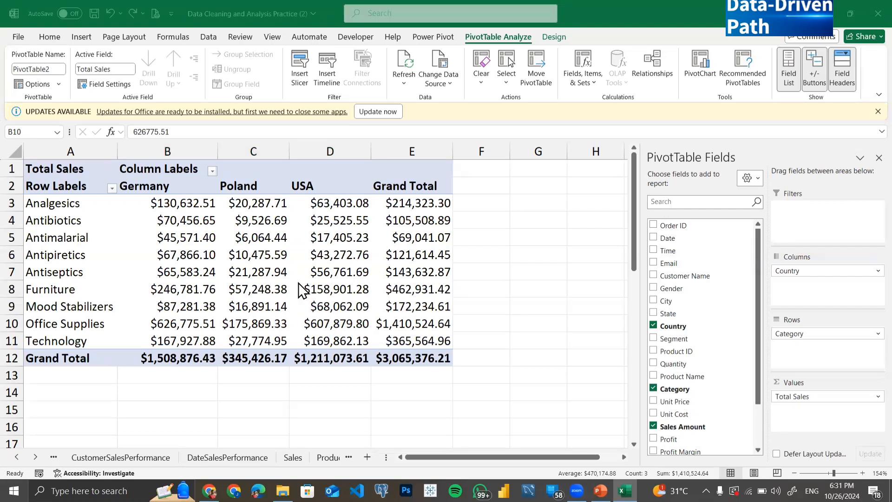
pyautogui.hotkey('alt', 'Tab')
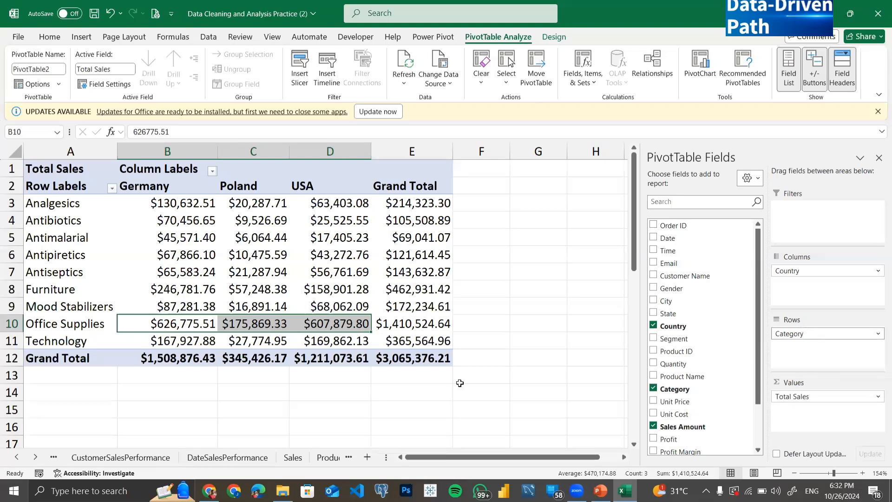
# Step: Insert a new PivotTable from sales_table in the existing worksheet at cell A18, below the first PivotTable
pyautogui.scroll(-2, 181, 354)
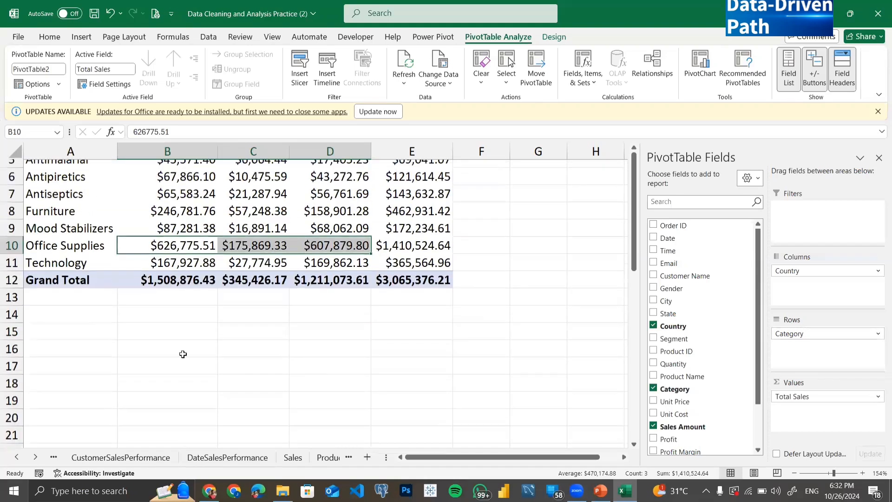
pyautogui.click(85, 367)
pyautogui.click(80, 383)
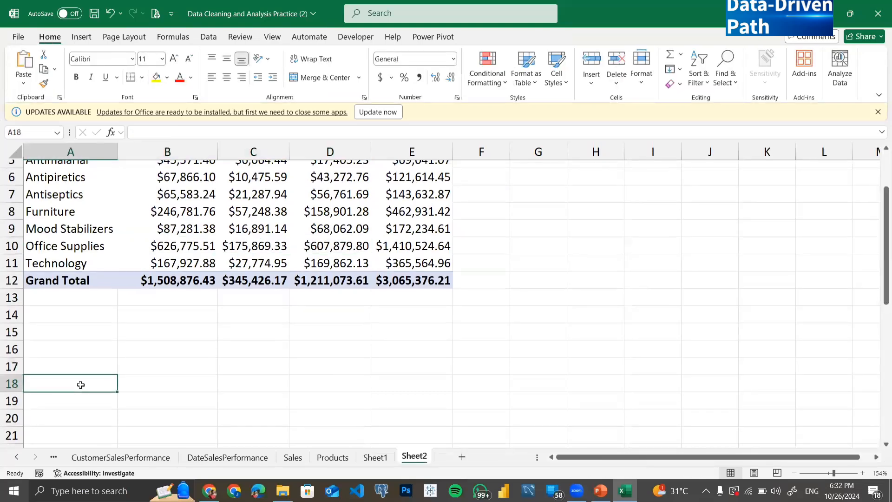
pyautogui.click(83, 39)
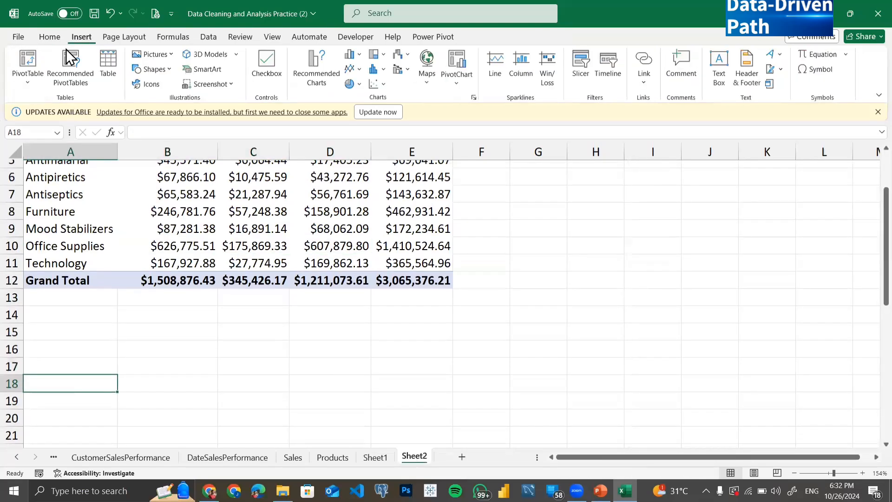
pyautogui.click(31, 60)
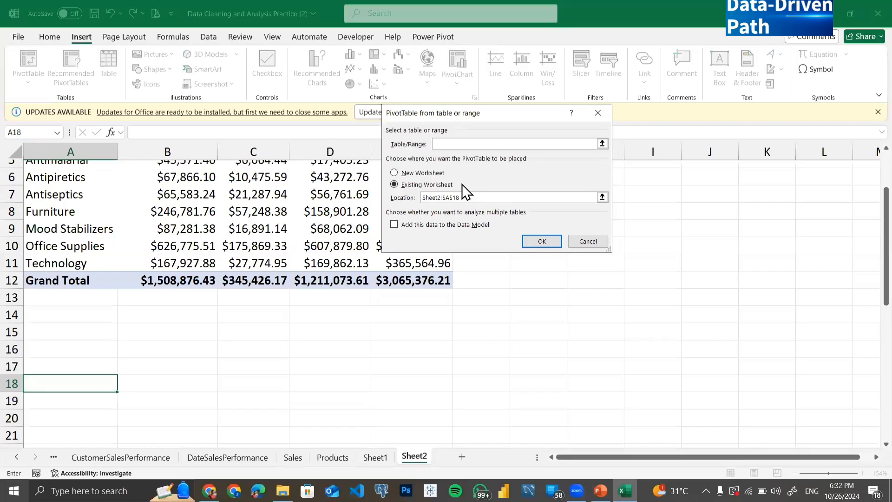
pyautogui.write('sales_table')
pyautogui.press('Return')
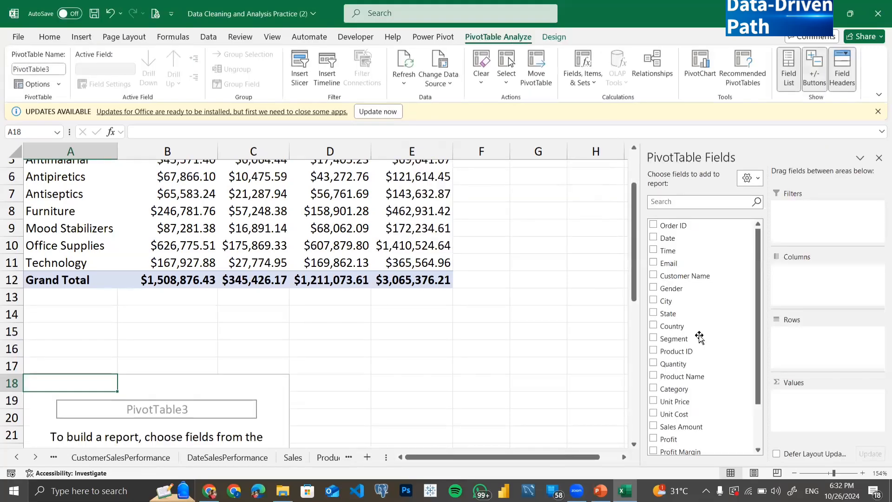
# Step: Add Sales Amount to the new PivotTable's values and Category to its rows
pyautogui.scroll(-2, 699, 337)
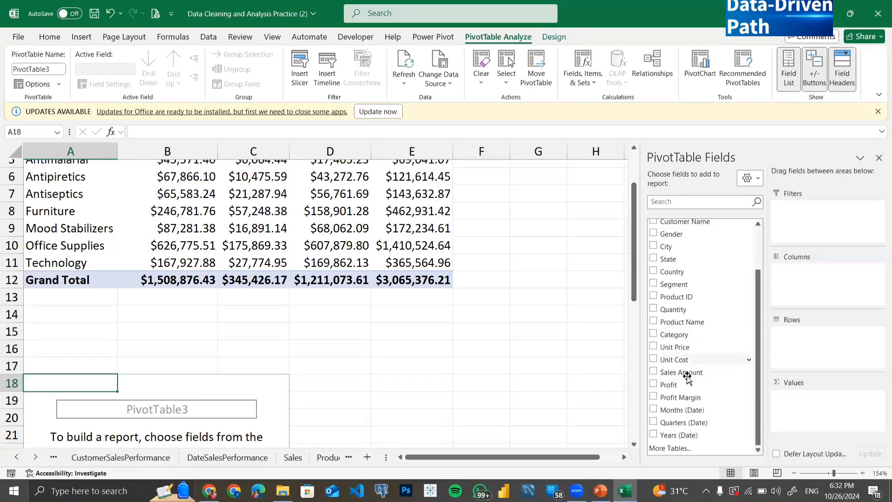
pyautogui.moveTo(687, 378); pyautogui.dragTo(804, 428)
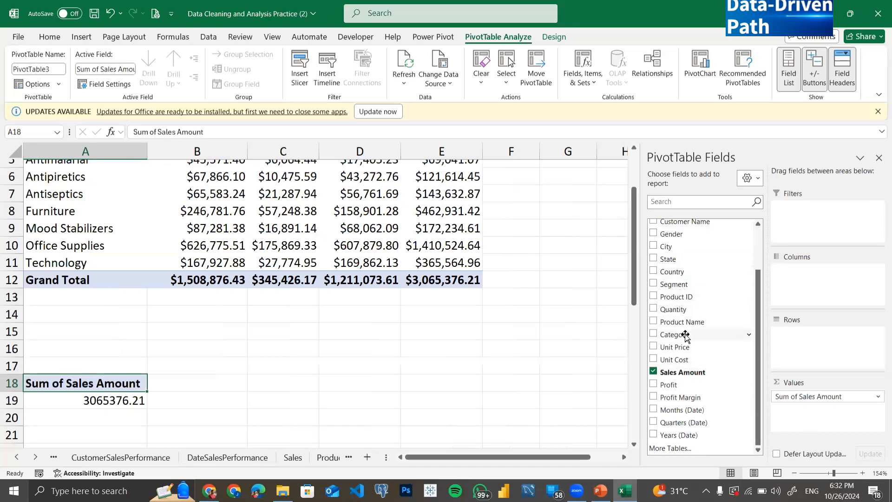
pyautogui.moveTo(686, 334); pyautogui.dragTo(797, 340)
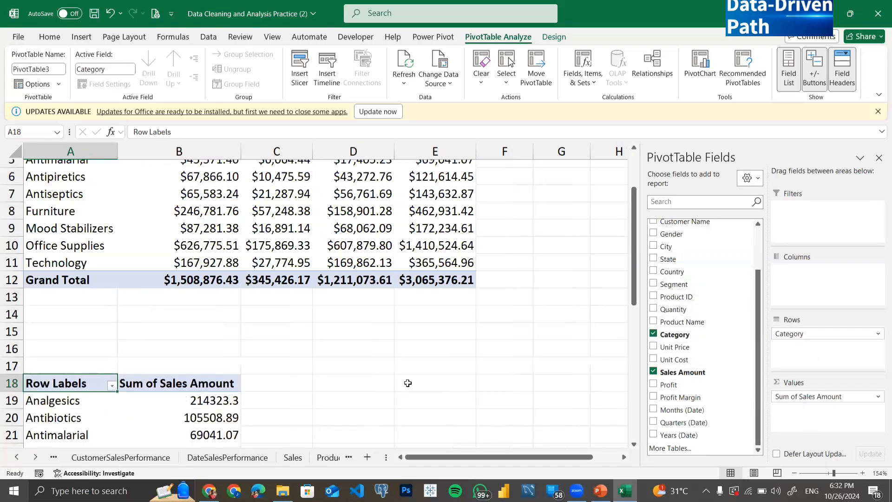
# Step: Name the new PivotTable's Sales Amount value field Total Sales and format it as Currency with two decimal places and the $ symbol
pyautogui.scroll(-4, 398, 382)
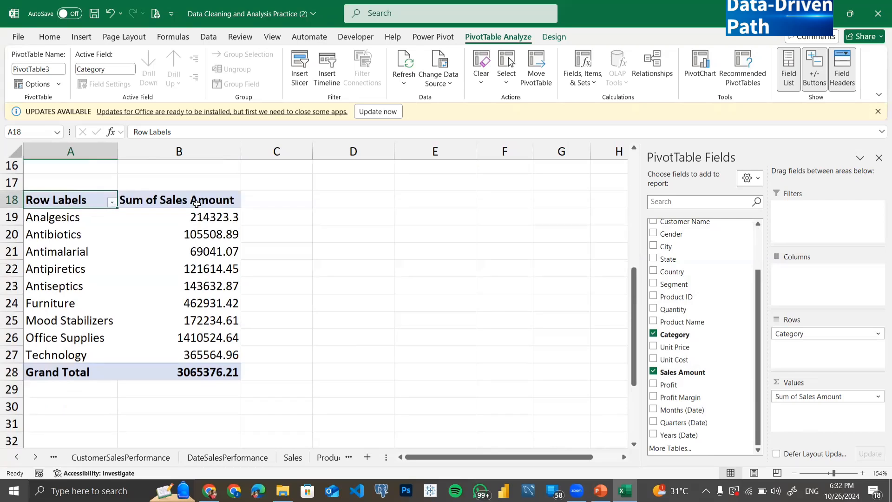
pyautogui.doubleClick(195, 199)
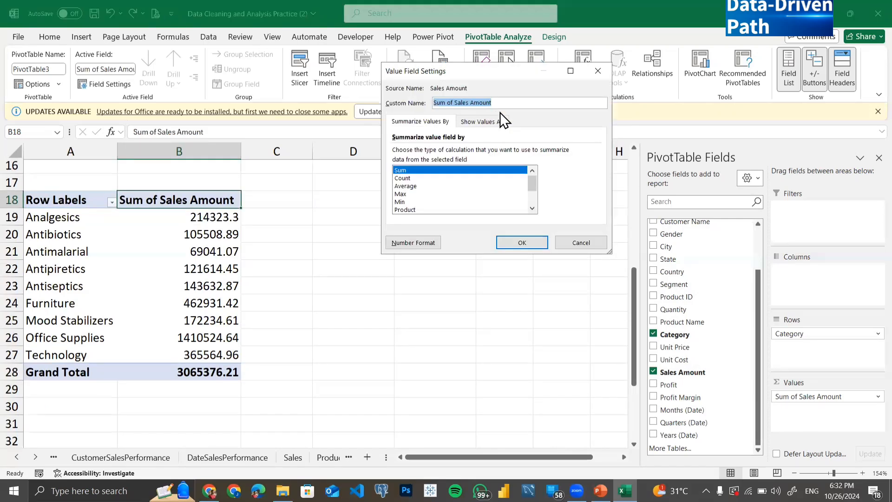
pyautogui.write('Total ')
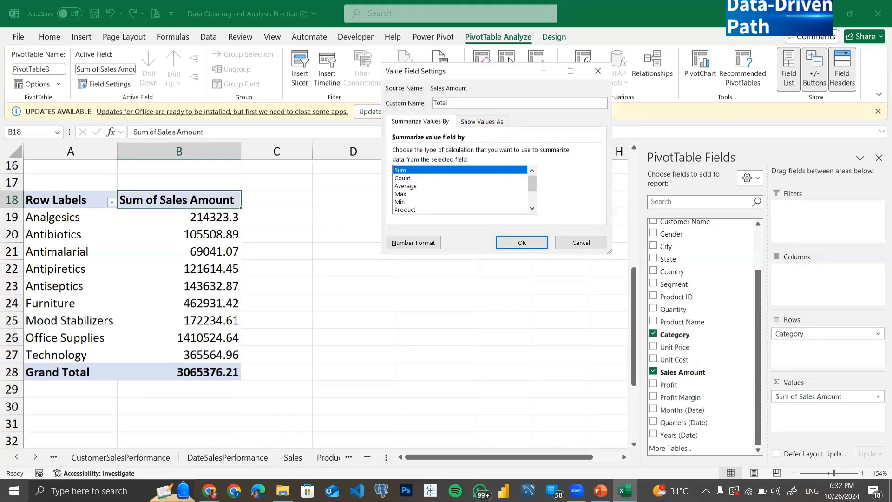
pyautogui.write('Sales')
pyautogui.click(413, 242)
pyautogui.click(365, 83)
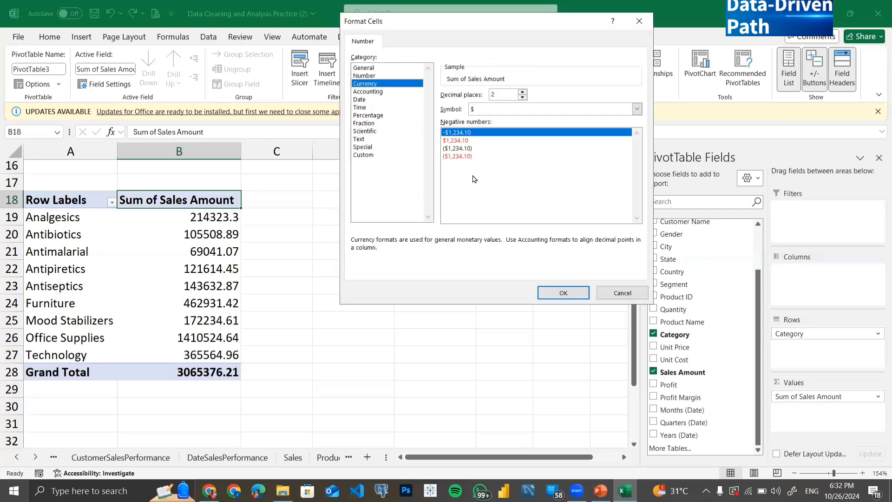
pyautogui.click(548, 292)
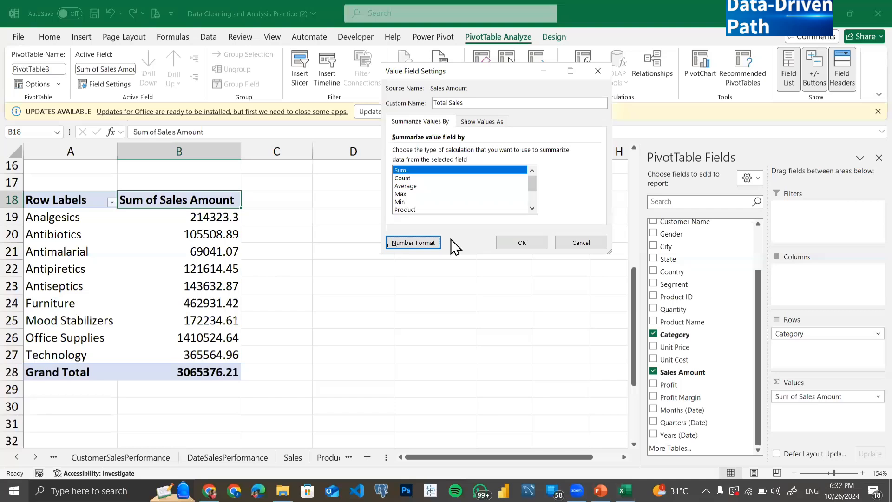
pyautogui.click(522, 241)
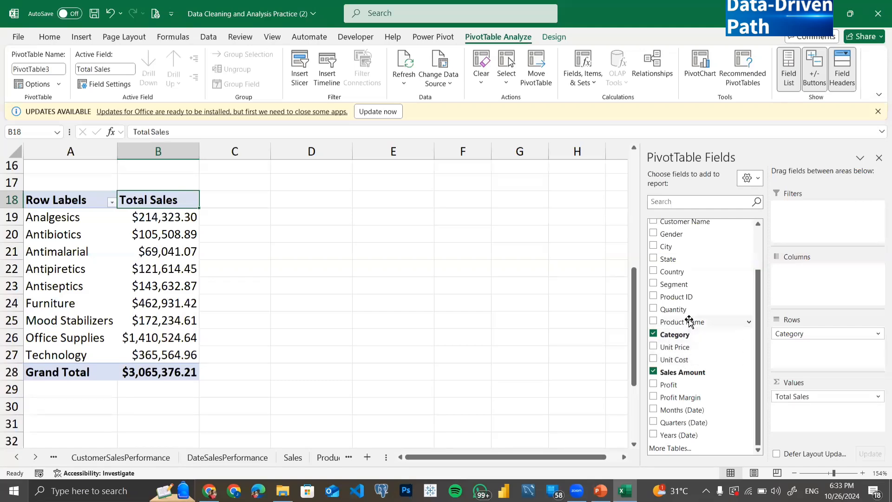
# Step: Add the Product Name field to the second PivotTable's rows beneath Category and check the product lists under the categories
pyautogui.moveTo(689, 321); pyautogui.dragTo(817, 351)
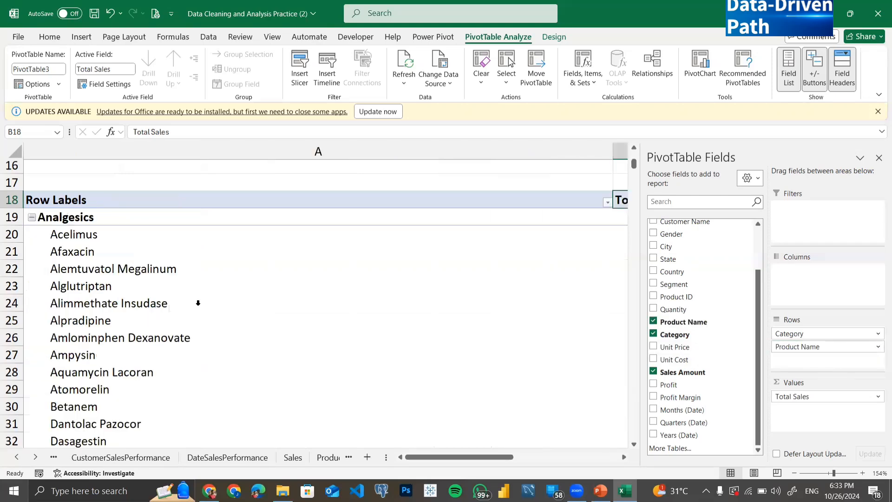
pyautogui.scroll(-4, 176, 262)
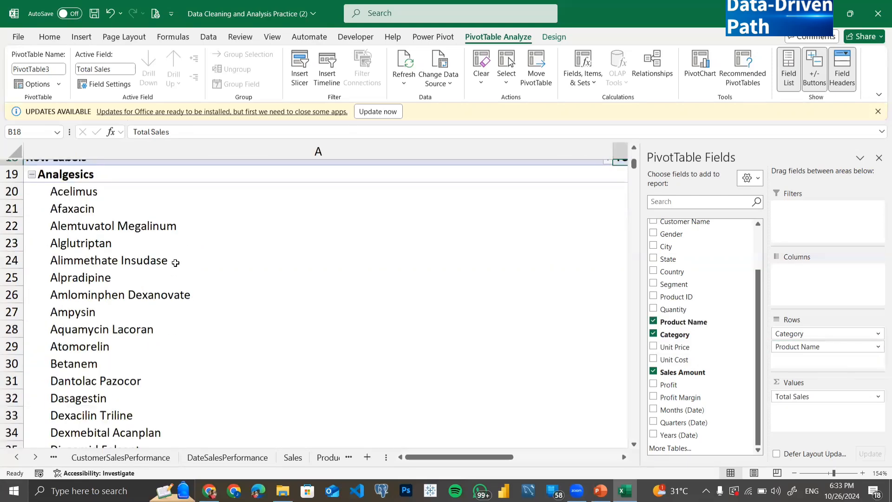
pyautogui.scroll(-6, 176, 263)
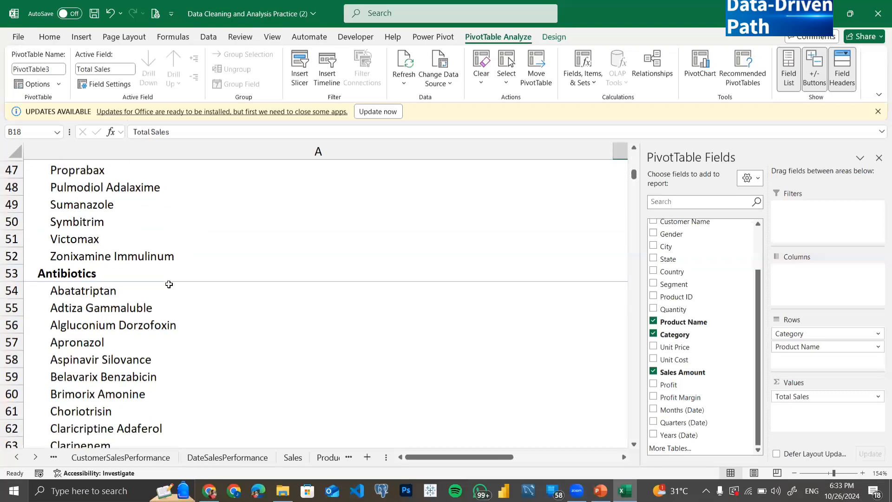
pyautogui.scroll(2, 168, 284)
pyautogui.scroll(9, 169, 284)
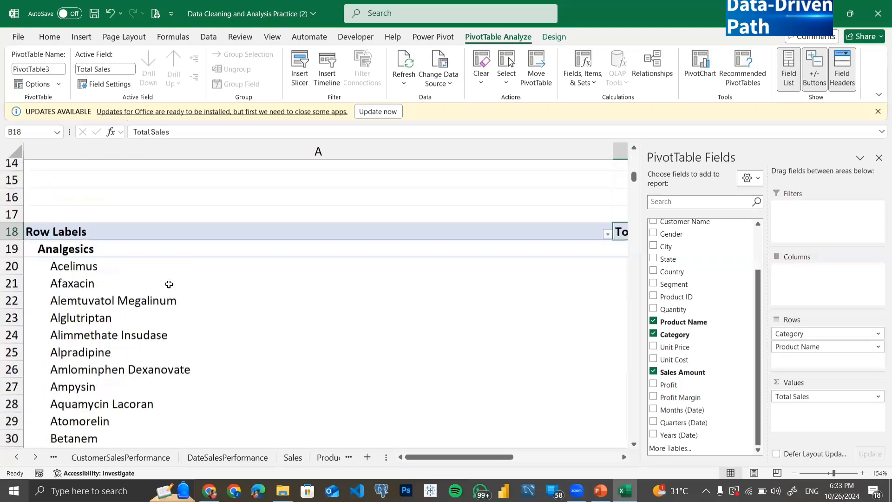
# Step: Examine the Analgesics products against their Total Sales values and look back at the first PivotTable's category totals
pyautogui.hscroll(3, 169, 284)
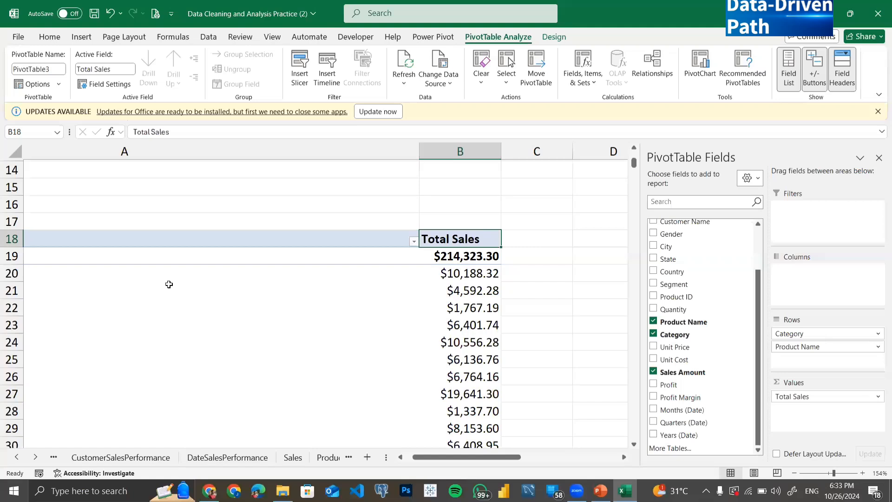
pyautogui.hscroll(-3, 169, 284)
pyautogui.hscroll(2, 169, 285)
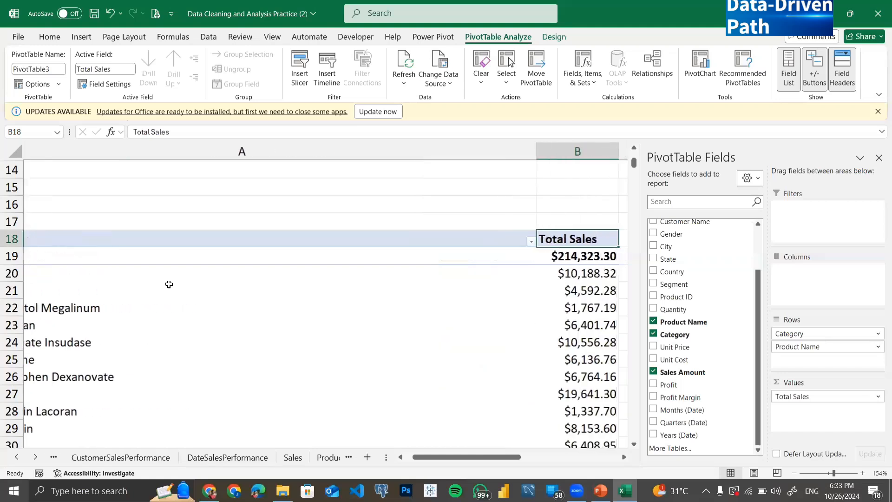
pyautogui.hscroll(1, 168, 284)
pyautogui.hscroll(-3, 169, 284)
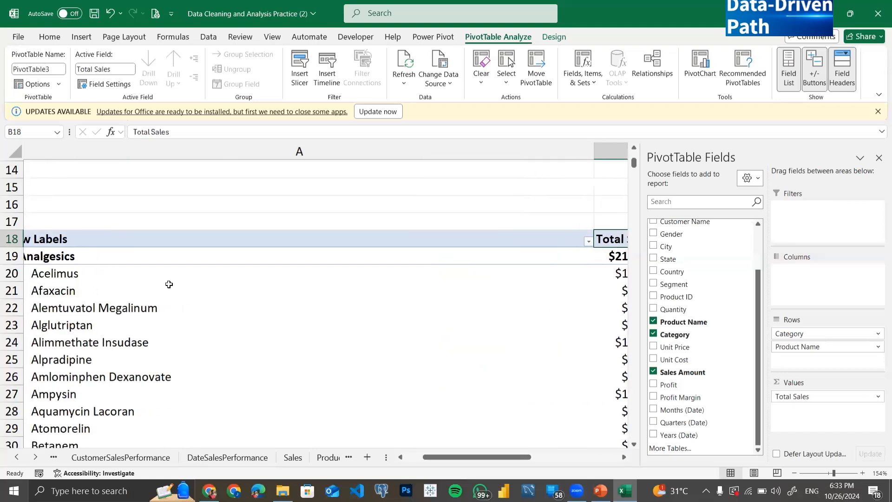
pyautogui.hscroll(-2, 168, 284)
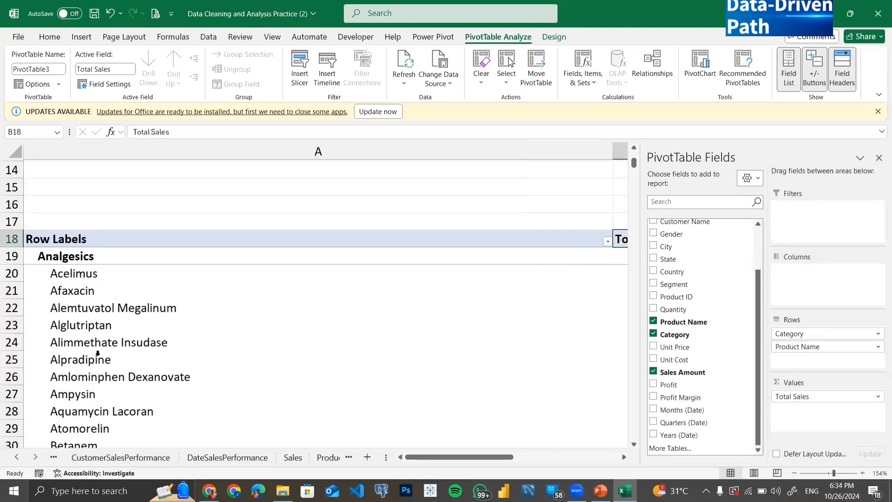
pyautogui.hscroll(-2, 122, 293)
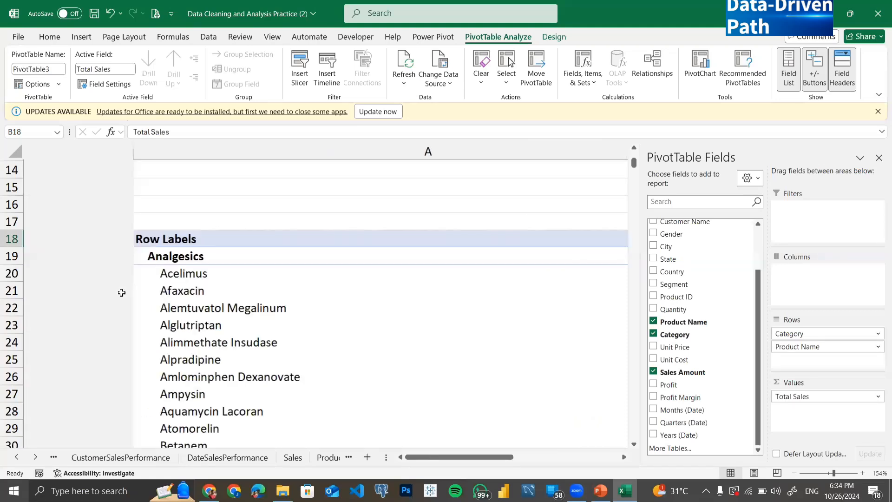
pyautogui.scroll(2, 126, 238)
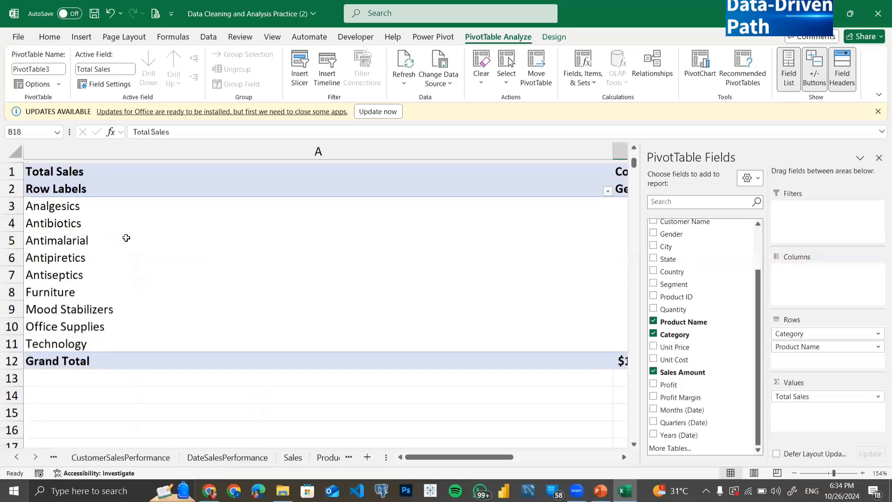
pyautogui.hscroll(3, 125, 272)
pyautogui.hscroll(-3, 124, 272)
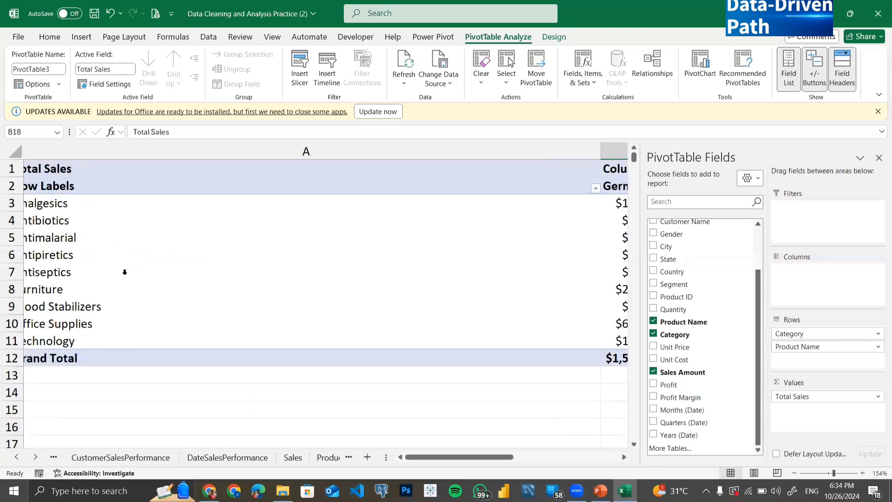
pyautogui.scroll(-3, 91, 363)
pyautogui.scroll(-2, 94, 365)
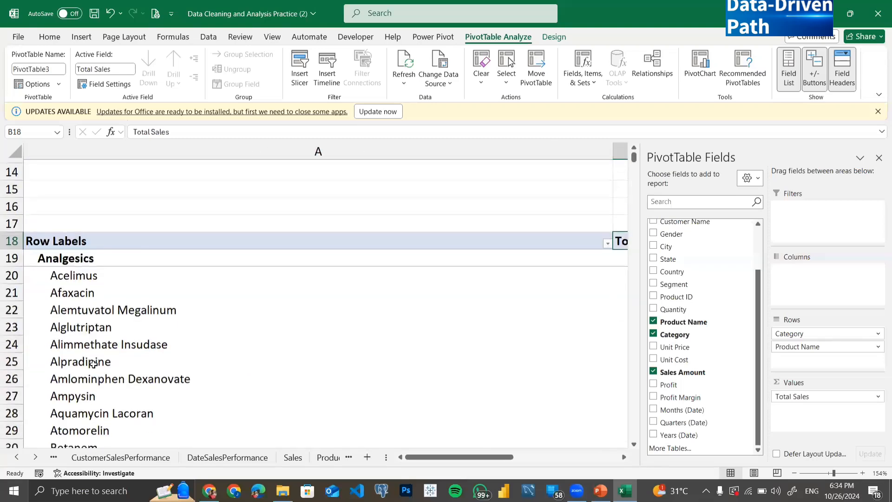
pyautogui.click(89, 309)
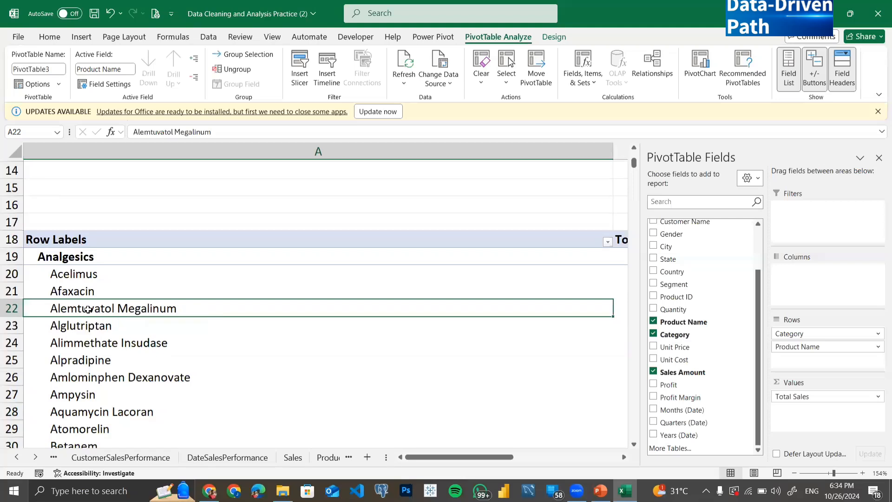
# Step: Filter the second PivotTable's products to the top 10 items by Total Sales and check the shortened lists under the categories
pyautogui.rightClick(89, 309)
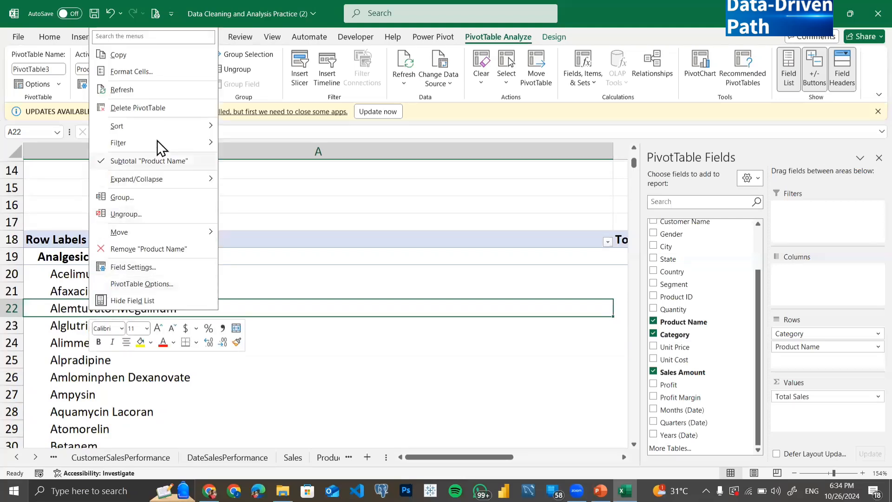
pyautogui.moveTo(170, 140)
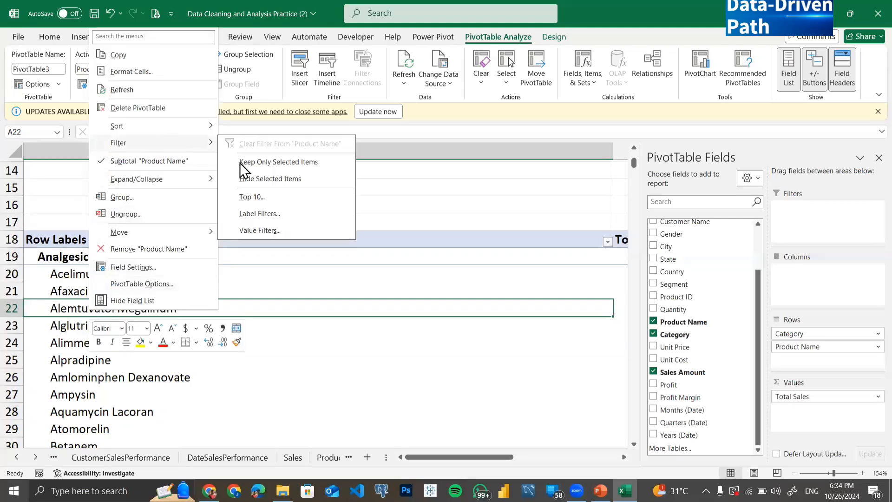
pyautogui.click(263, 197)
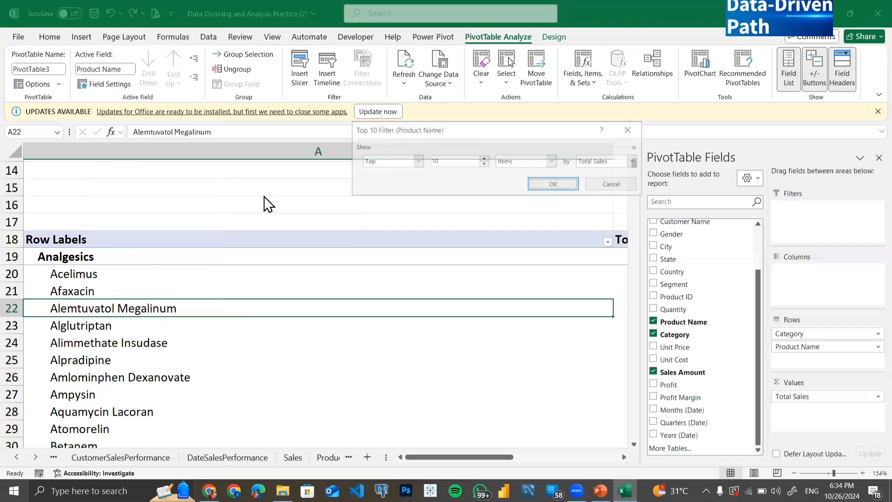
pyautogui.click(554, 162)
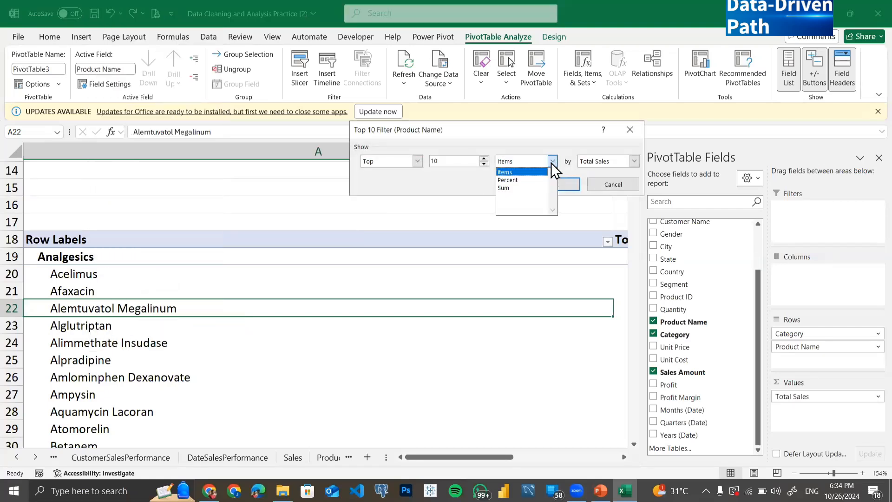
pyautogui.click(552, 162)
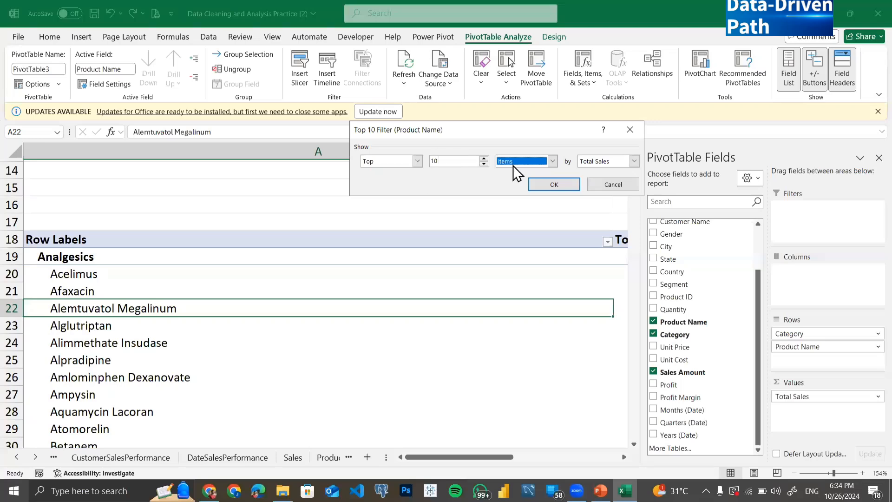
pyautogui.click(554, 184)
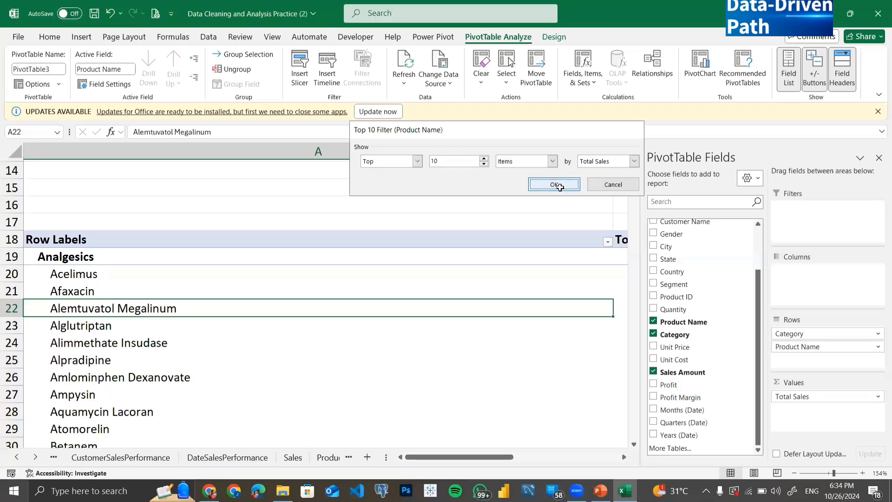
pyautogui.scroll(-5, 315, 385)
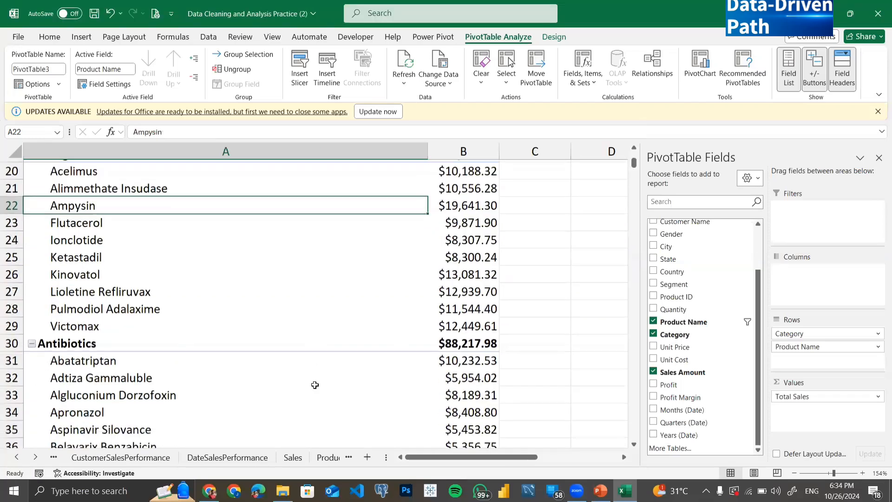
pyautogui.scroll(3, 315, 385)
pyautogui.scroll(2, 315, 385)
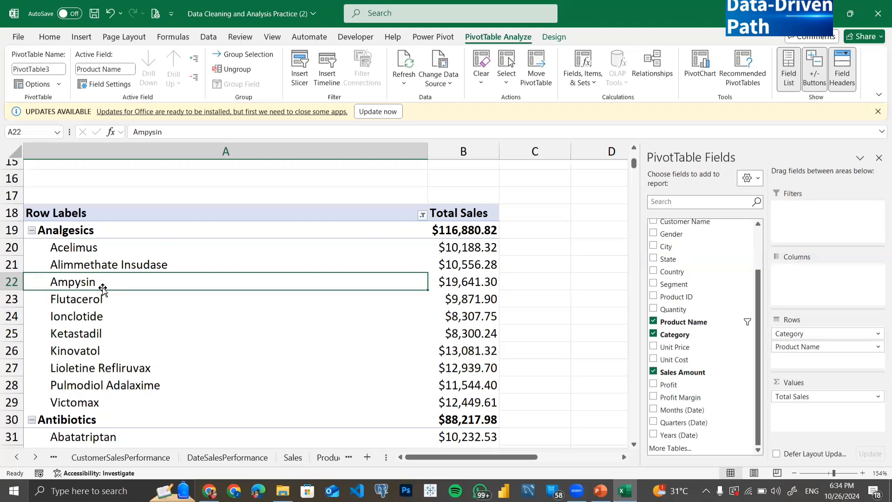
pyautogui.scroll(-4, 103, 288)
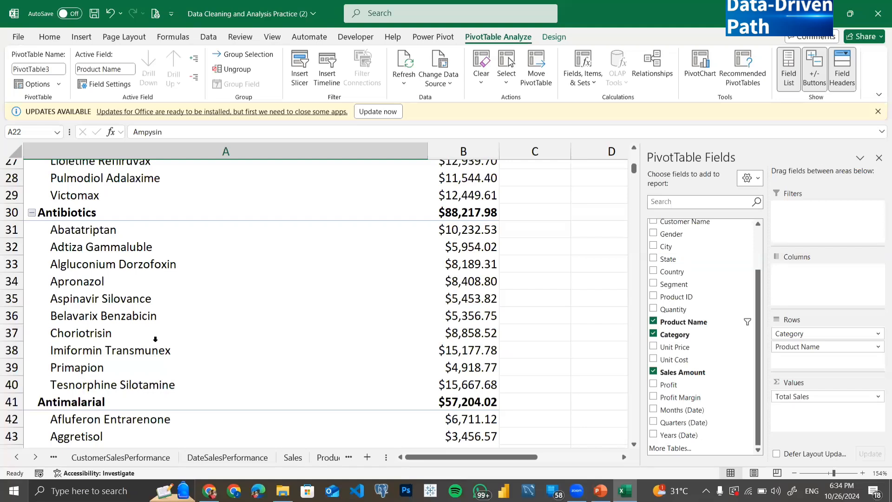
# Step: Examine the columns of the source table on the Sales sheet, from Order ID through Profit
pyautogui.click(294, 459)
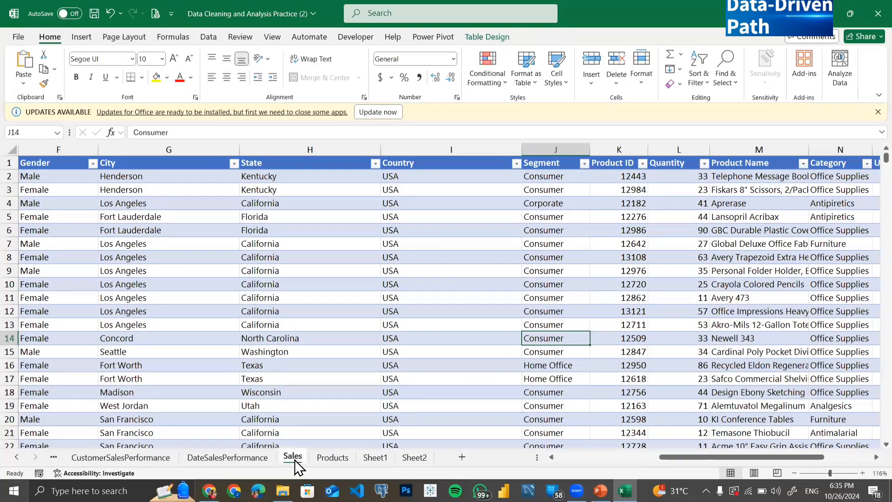
pyautogui.click(331, 310)
pyautogui.hscroll(-3, 332, 310)
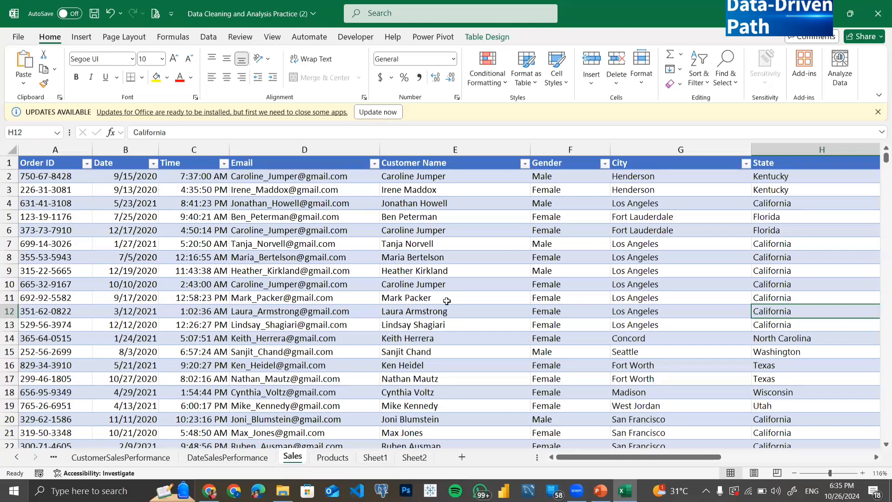
pyautogui.hscroll(5, 447, 300)
pyautogui.hscroll(10, 446, 301)
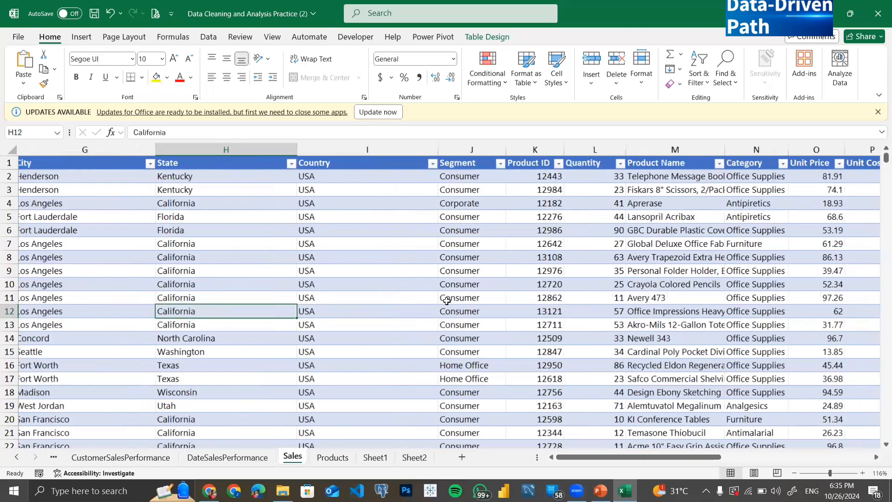
pyautogui.hscroll(-15, 447, 301)
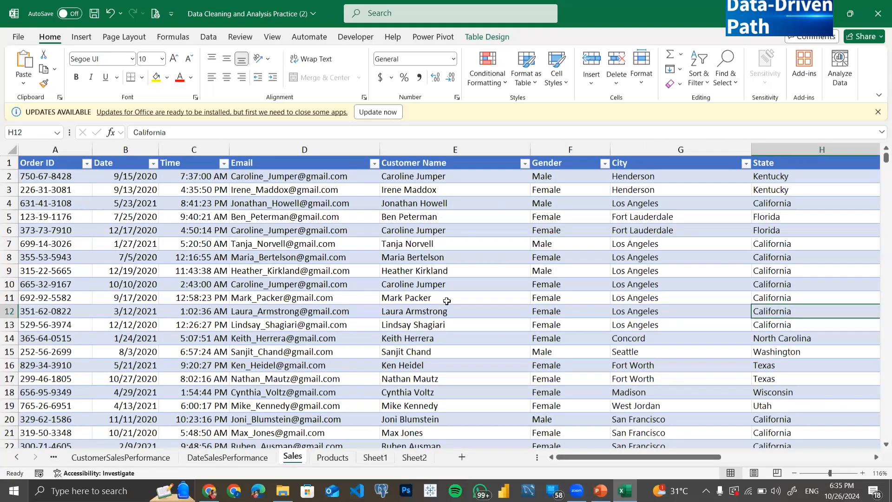
pyautogui.hscroll(5, 446, 301)
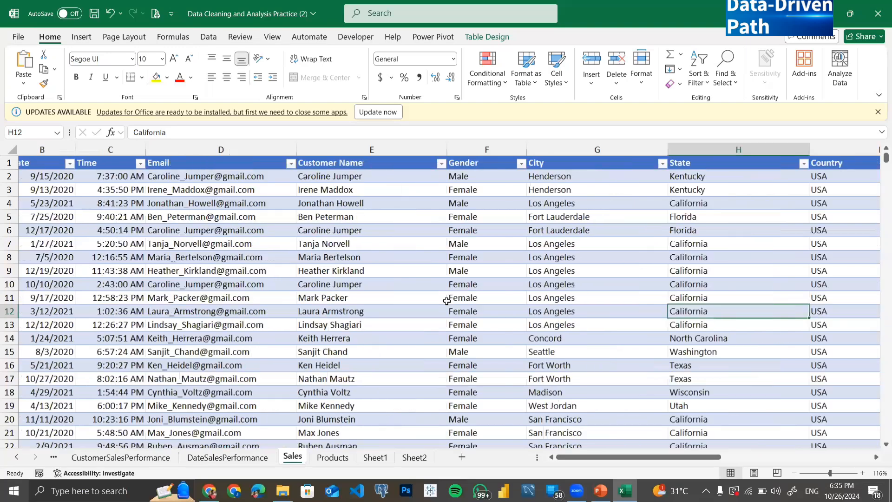
pyautogui.hscroll(3, 447, 301)
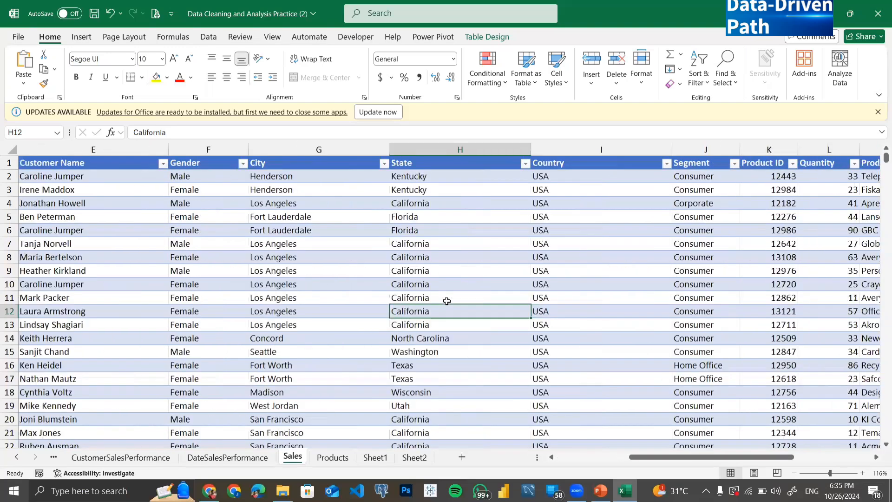
pyautogui.hscroll(2, 446, 301)
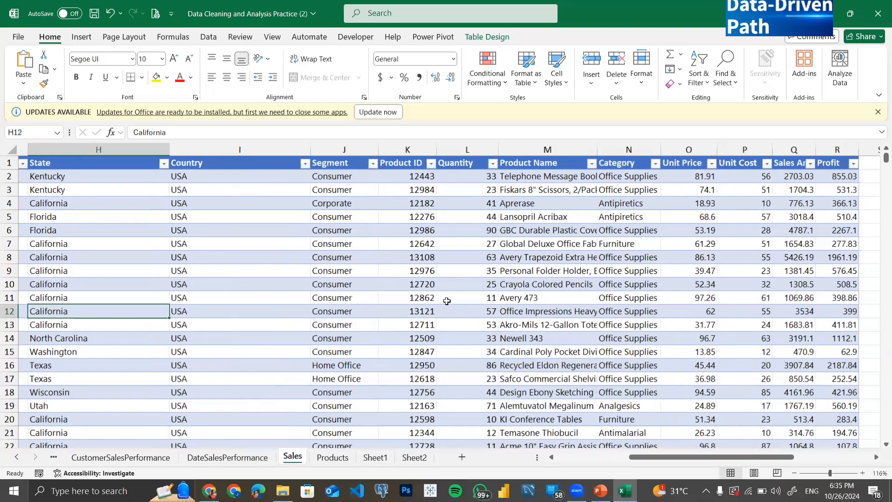
# Step: Sort the products within each category of the second PivotTable on Sheet2 by Total Sales from largest to smallest
pyautogui.click(414, 458)
pyautogui.scroll(4, 248, 339)
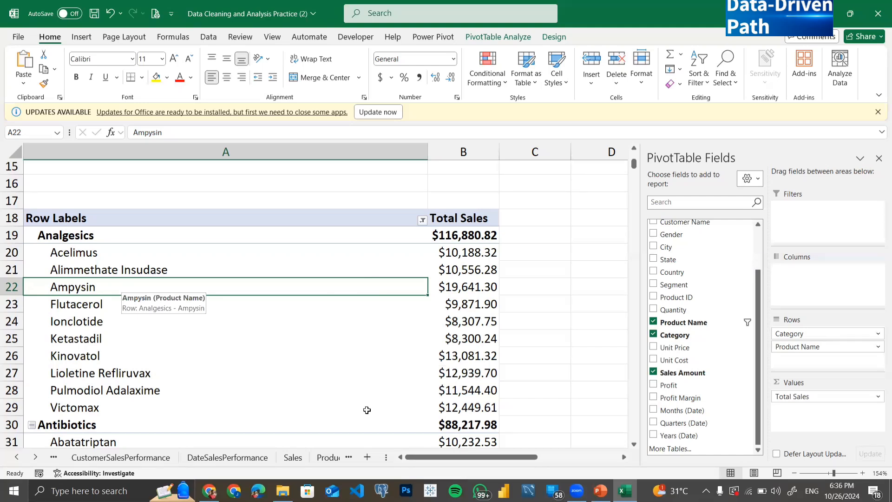
pyautogui.rightClick(475, 288)
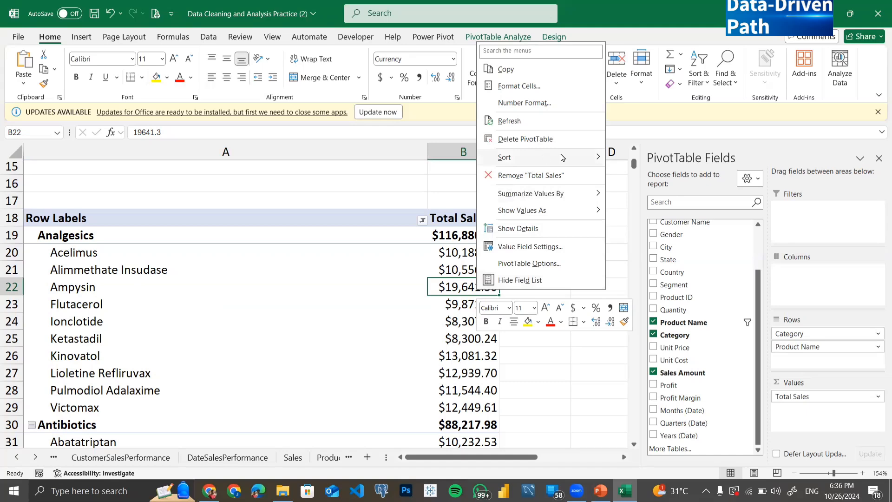
pyautogui.moveTo(564, 157)
pyautogui.click(641, 173)
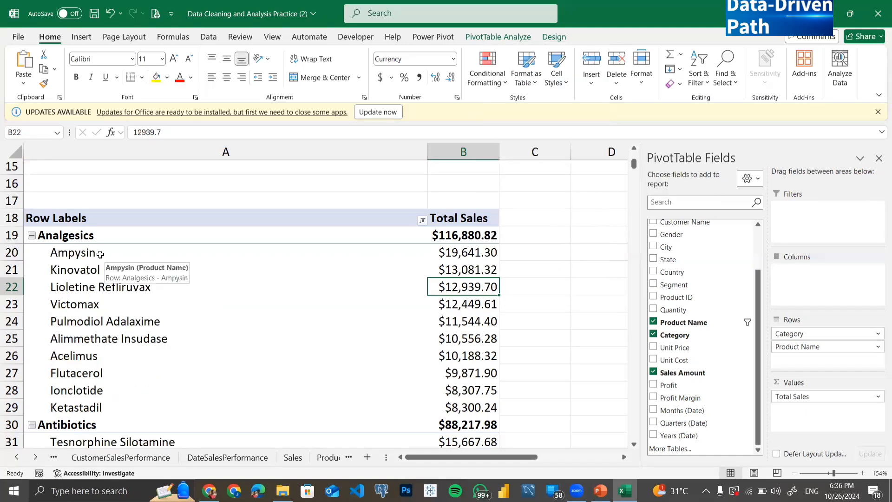
# Step: Examine the leading products in the sorted Analgesics, Antibiotics, Office Supplies and Technology categories
pyautogui.click(100, 254)
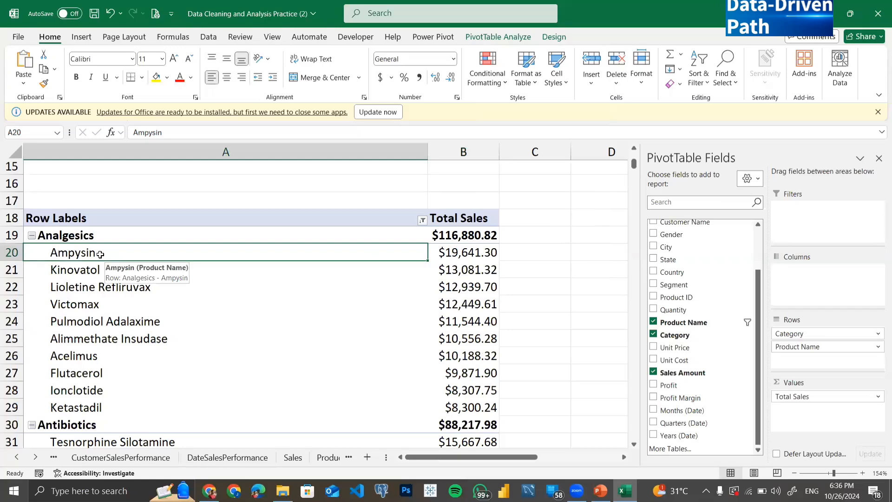
pyautogui.scroll(-3, 179, 299)
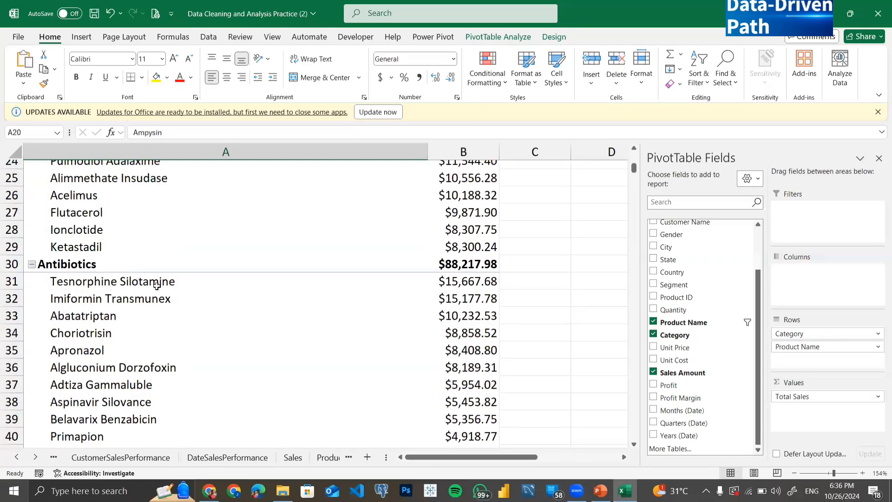
pyautogui.click(157, 285)
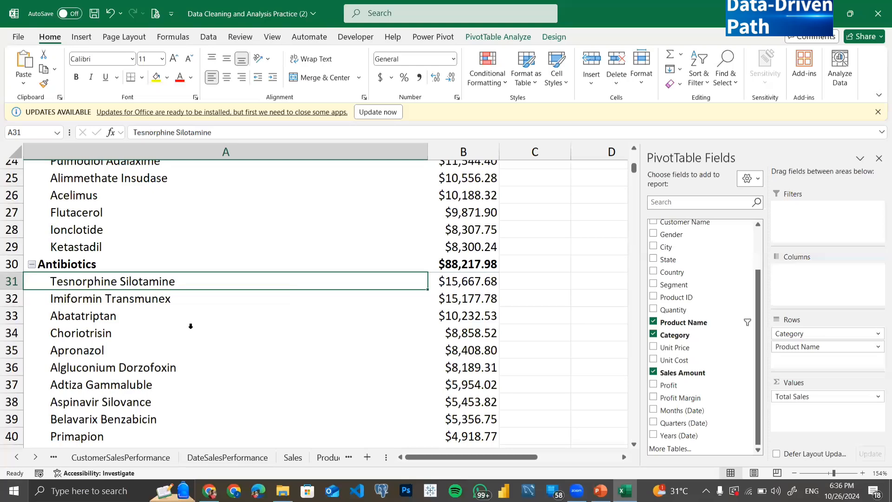
pyautogui.scroll(-20, 190, 326)
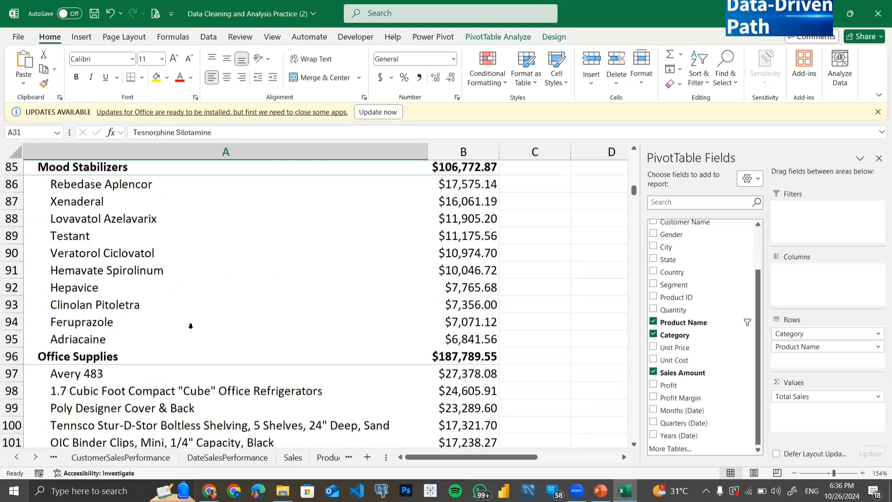
pyautogui.scroll(-2, 190, 326)
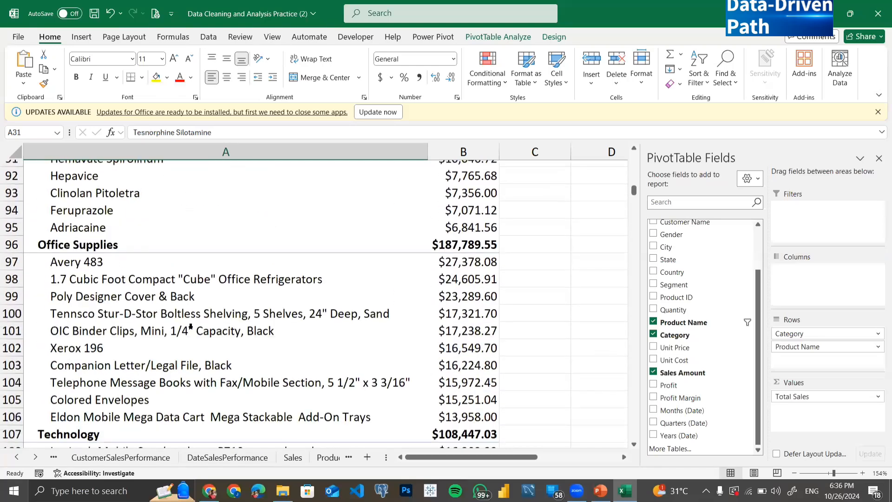
pyautogui.click(92, 262)
pyautogui.scroll(-1, 151, 291)
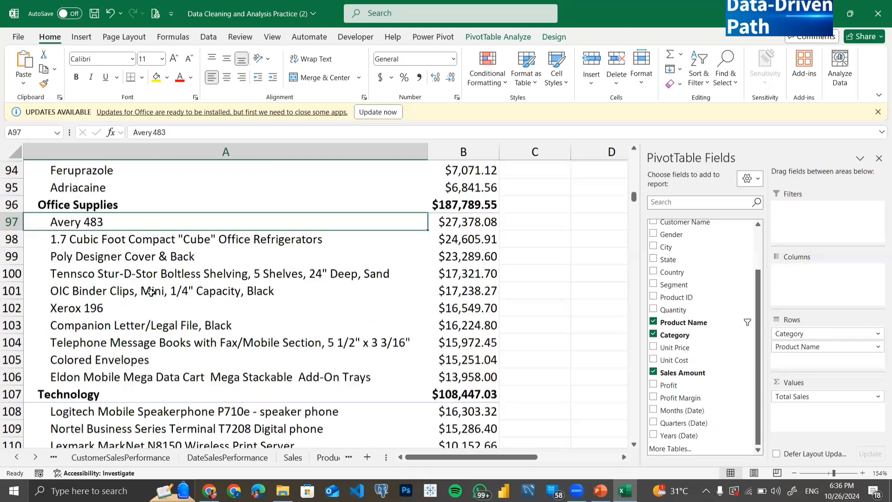
pyautogui.scroll(-2, 151, 292)
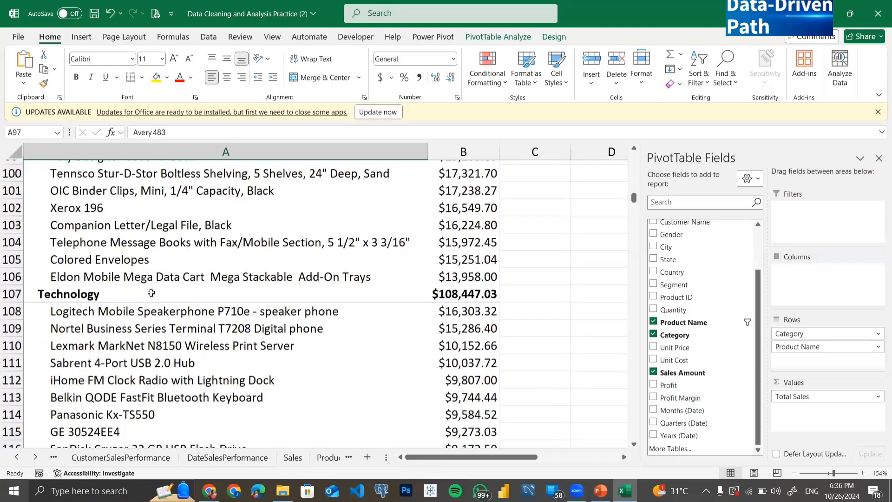
pyautogui.click(141, 199)
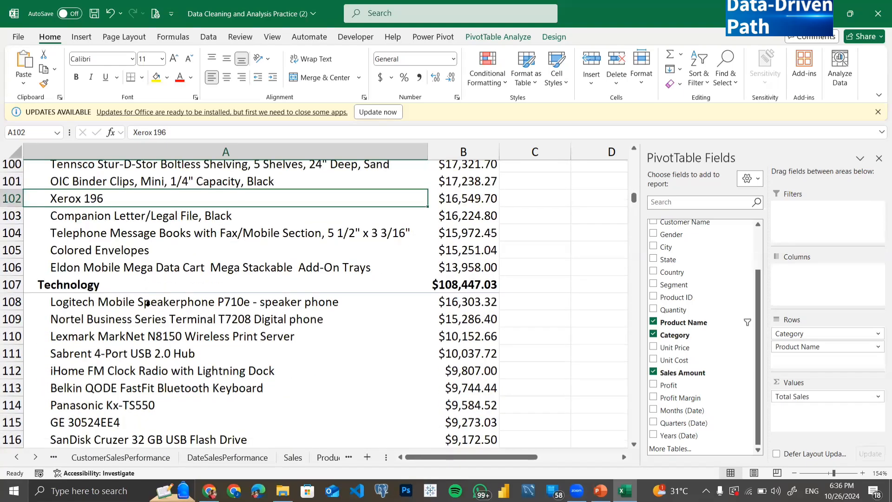
pyautogui.press('Down')
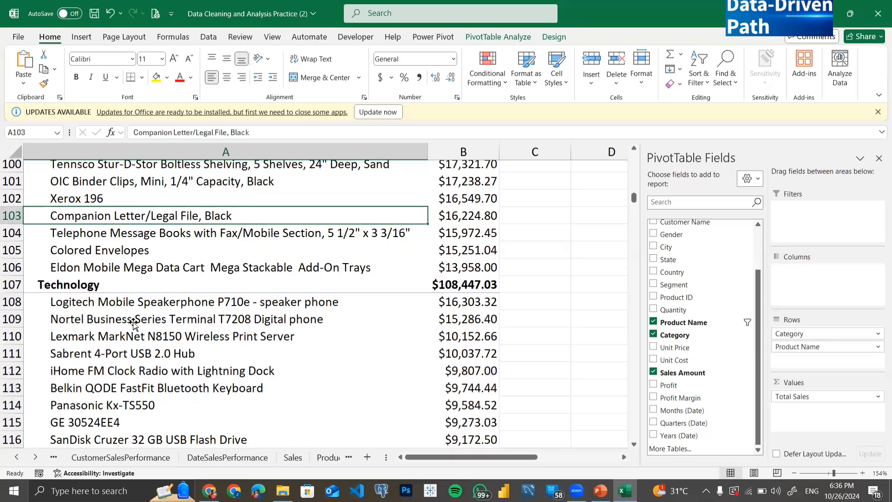
pyautogui.scroll(-1, 132, 321)
pyautogui.click(139, 288)
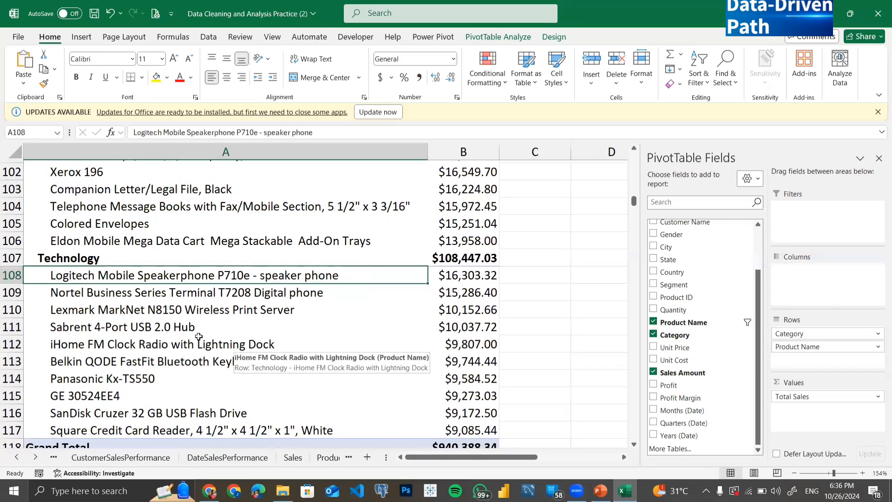
# Step: Compare the category totals and product sales from Technology and Office Supplies back up to Analgesics
pyautogui.scroll(2, 425, 331)
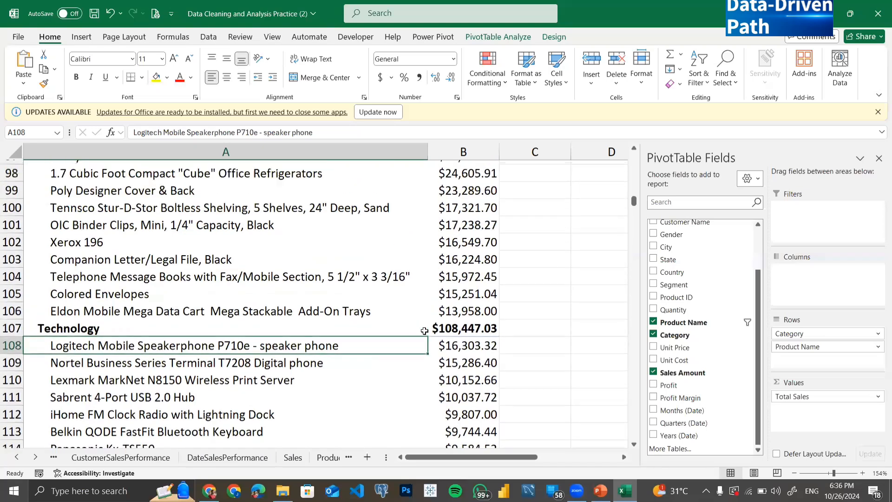
pyautogui.scroll(-1, 424, 330)
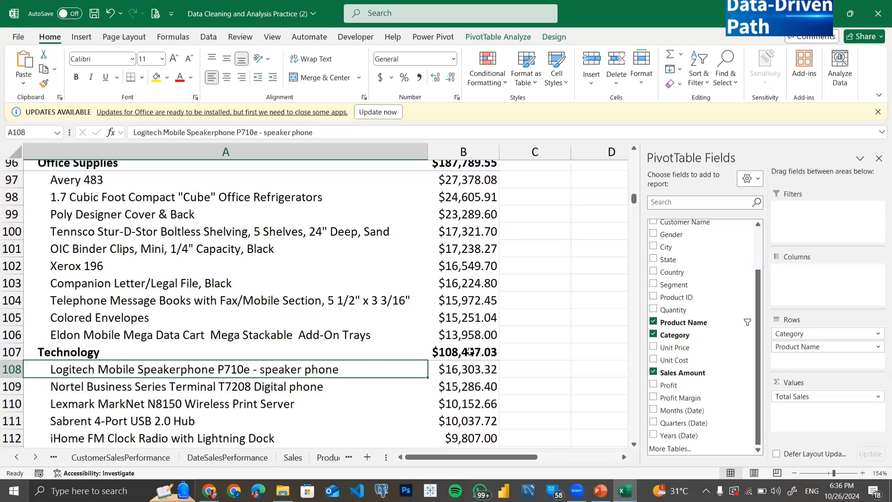
pyautogui.moveTo(470, 352)
pyautogui.scroll(3, 470, 352)
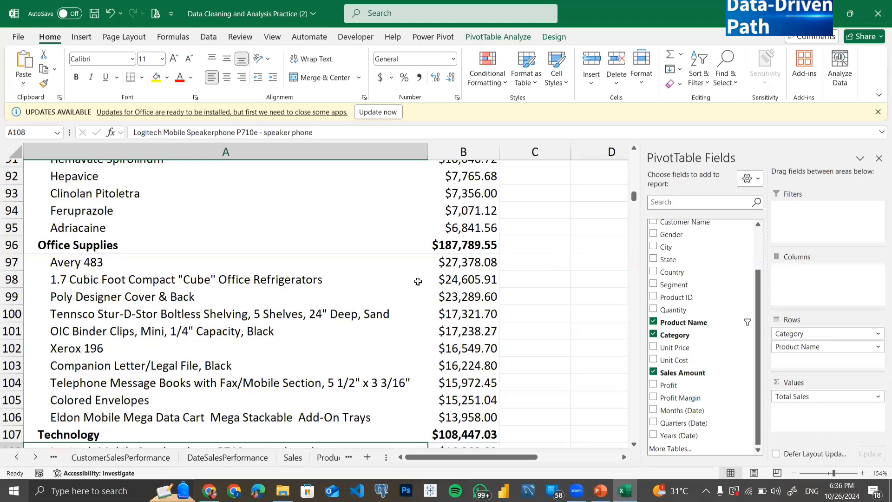
pyautogui.moveTo(462, 296)
pyautogui.scroll(3, 476, 290)
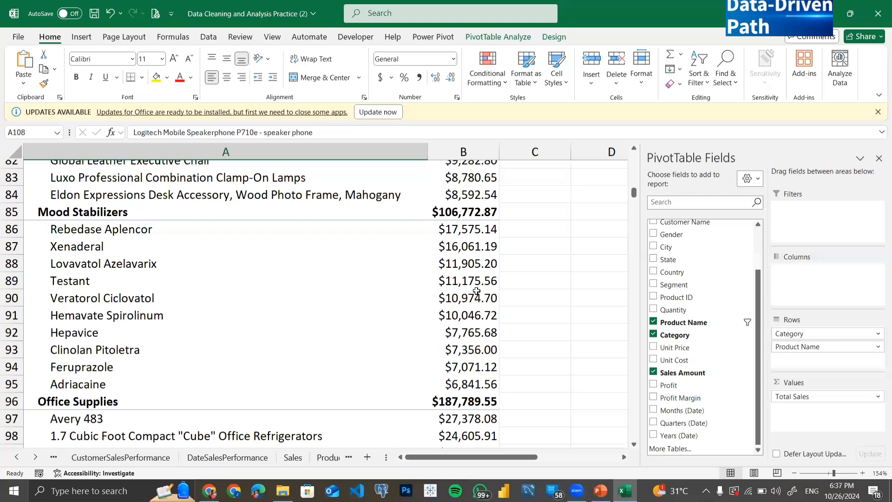
pyautogui.scroll(2, 476, 290)
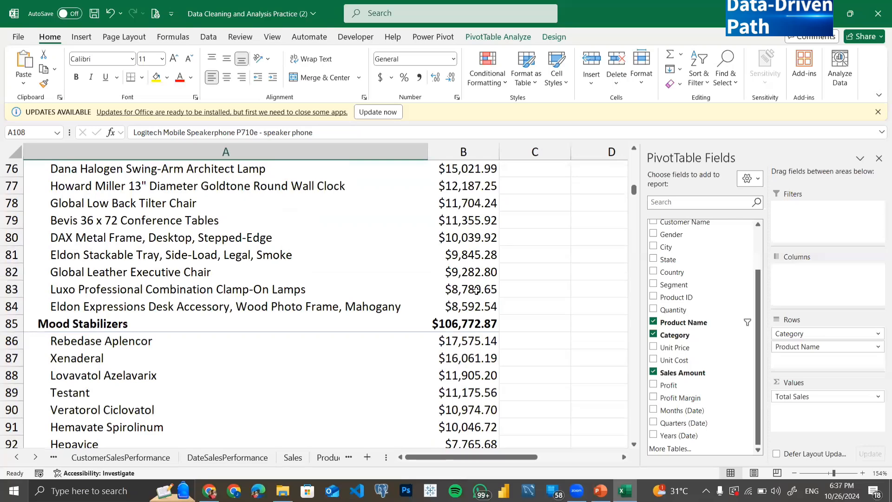
pyautogui.scroll(12, 476, 290)
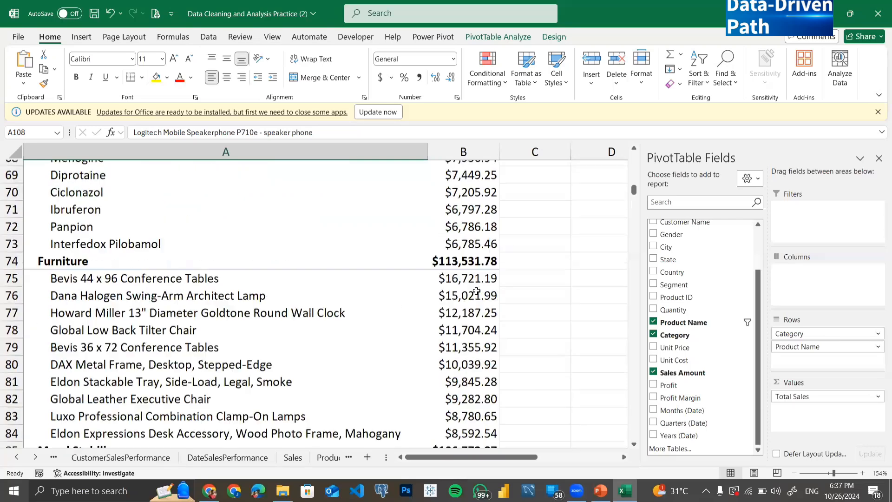
pyautogui.scroll(8, 476, 291)
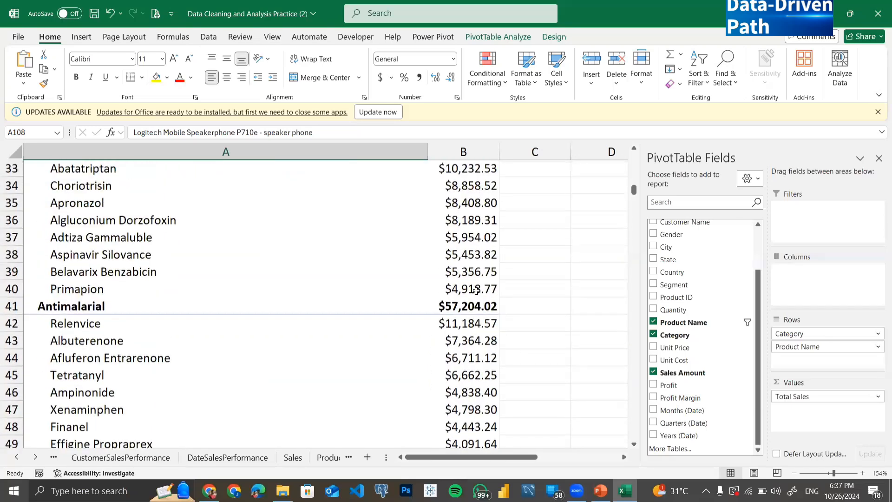
pyautogui.scroll(5, 476, 291)
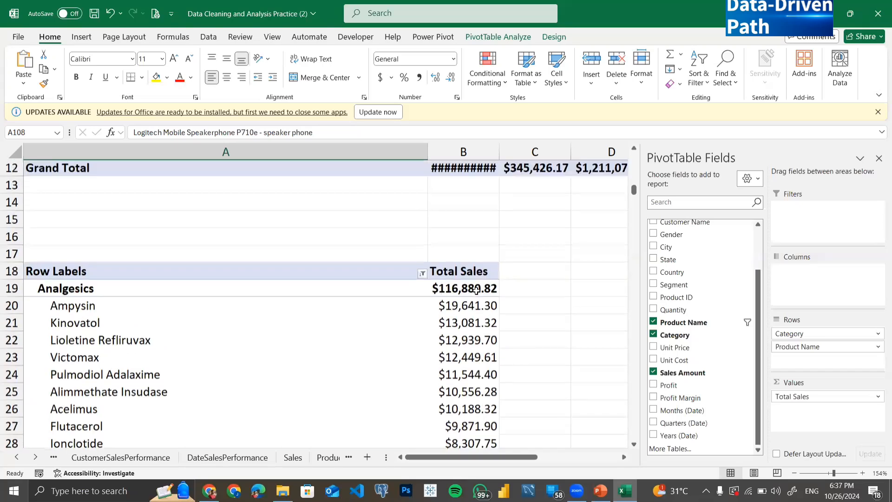